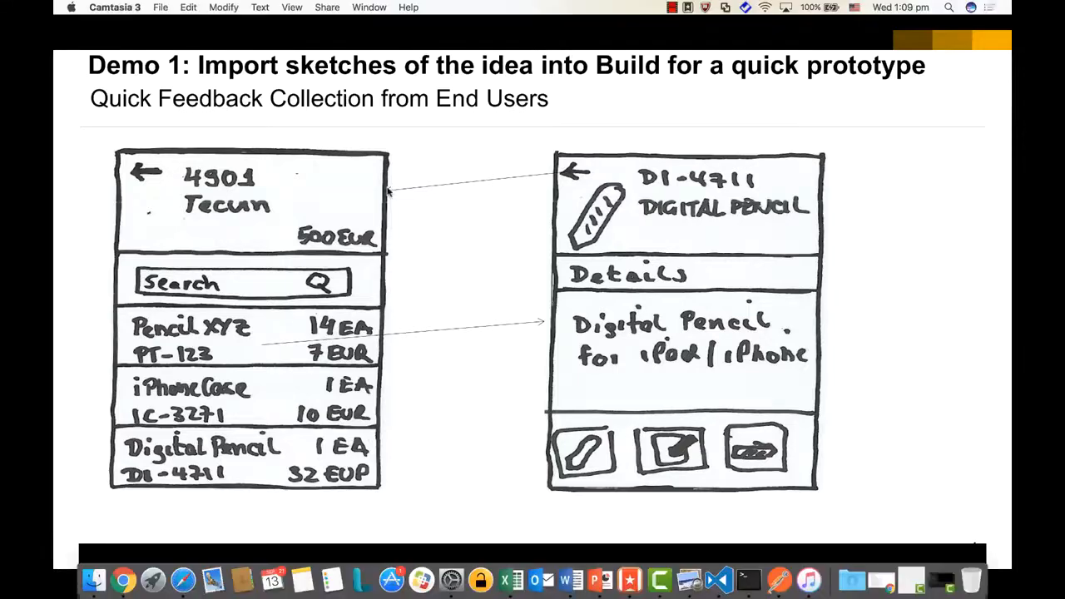
In the browser's SAP Build Projects page, start a new blank project from scratch
left_click(123, 580)
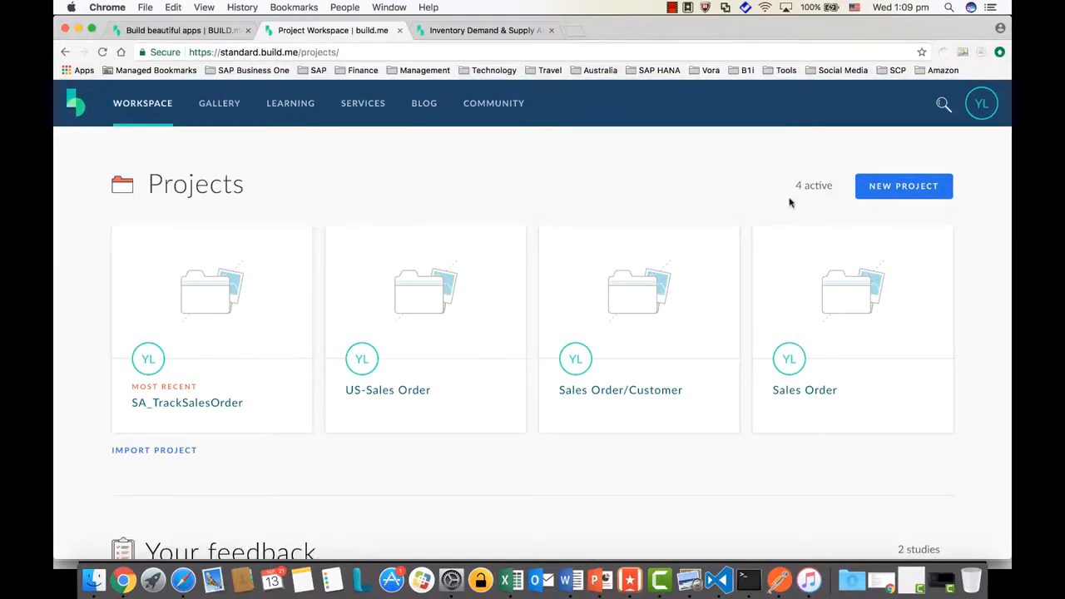
left_click(896, 197)
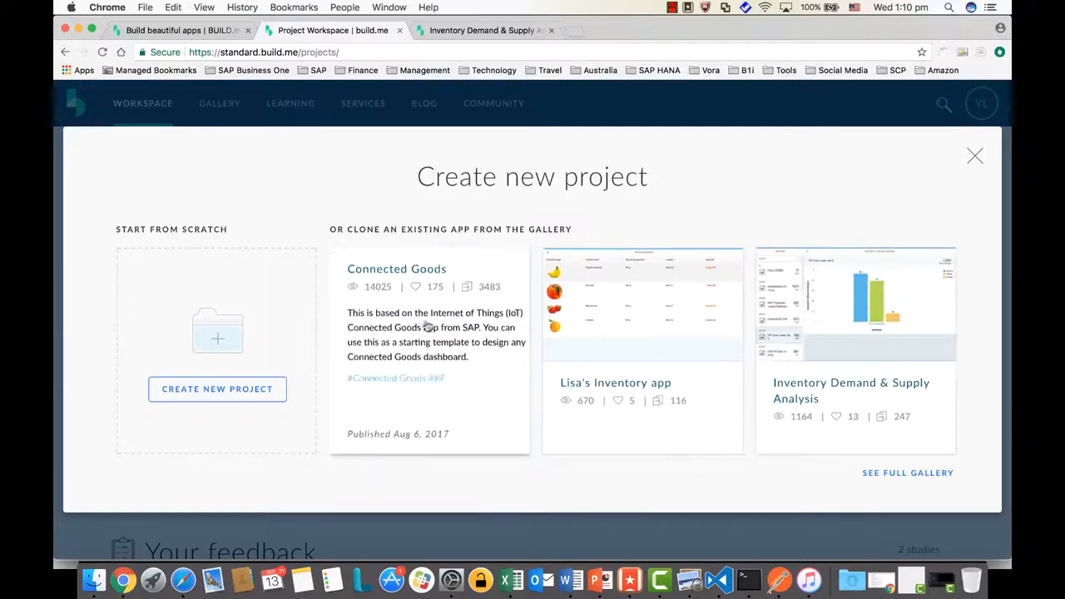
left_click(241, 398)
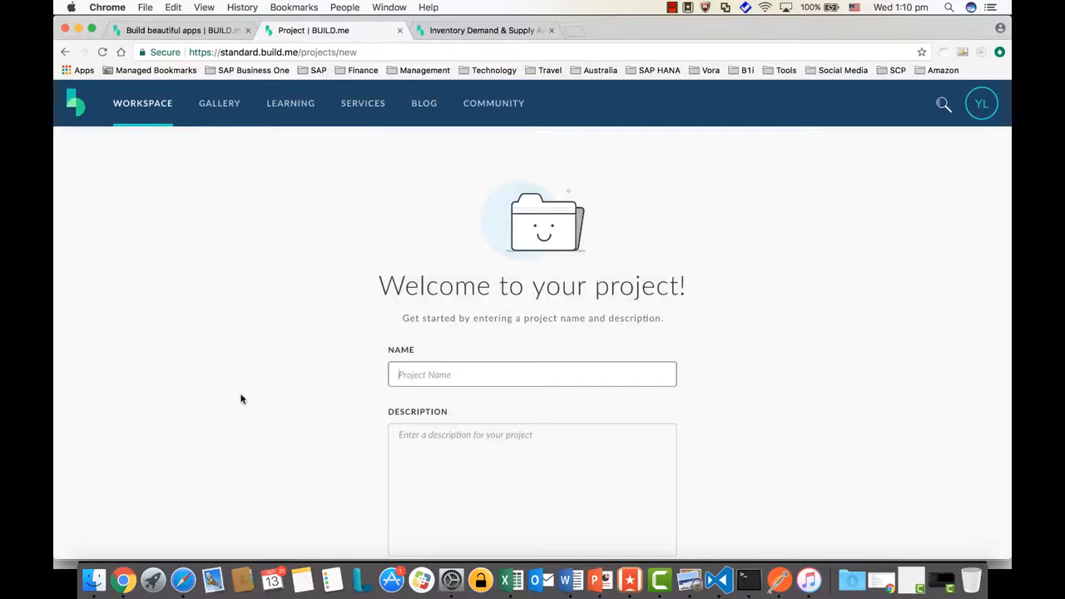
Name the project 'TrackOrder' and give it the description 'Tracking Sales Order app...'
type("TrackOrder")
left_click(476, 469)
type("T")
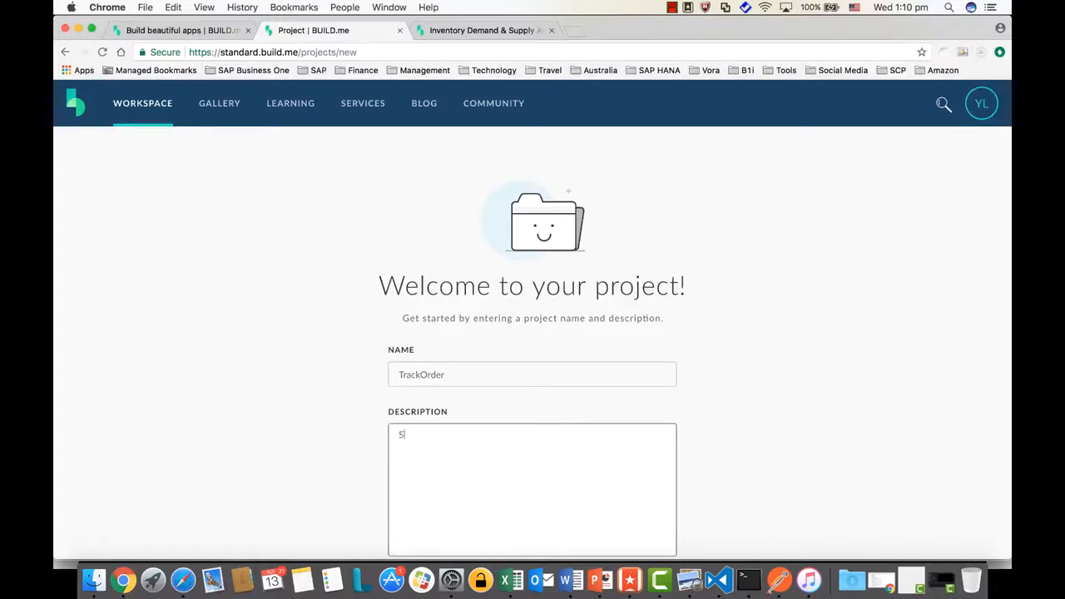
key("BackSpace")
type("Tracking Sales Order app...")
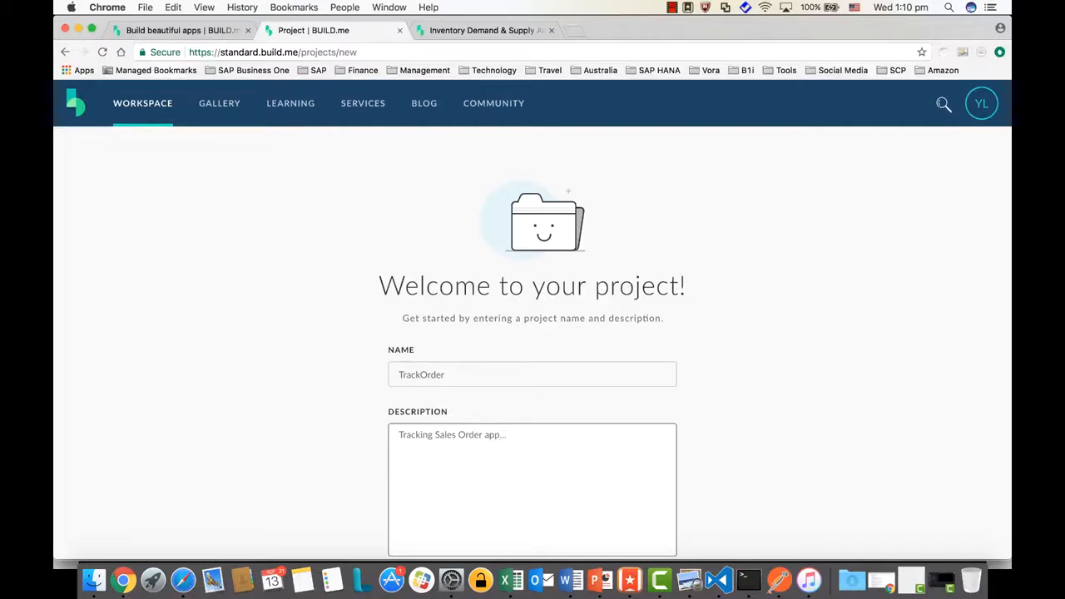
scroll(808, 487, "down", 2)
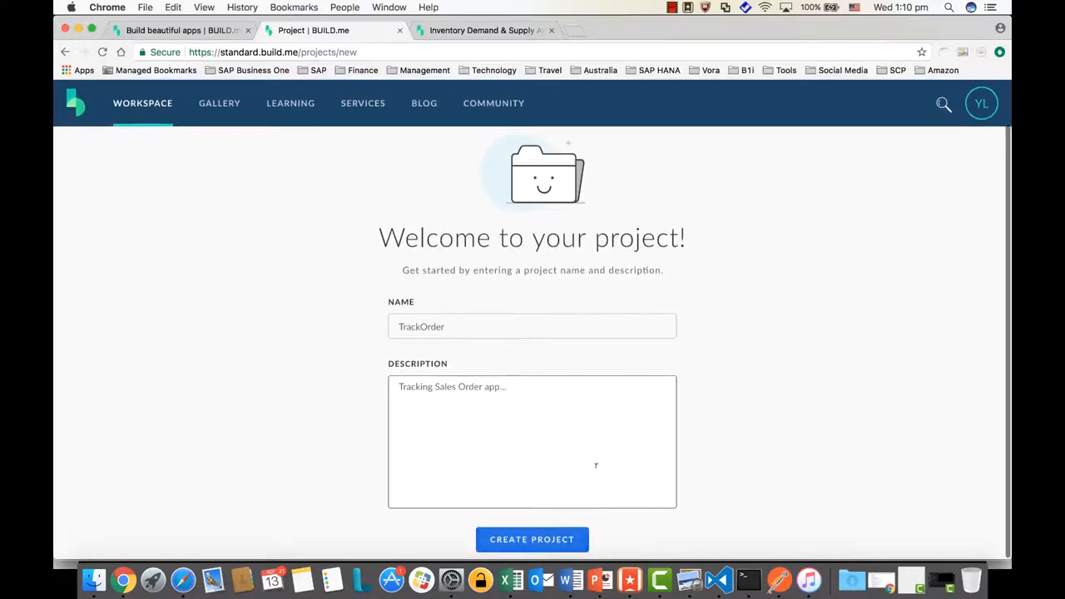
Create the TrackOrder project and scroll through its home page's starting options
left_click(557, 541)
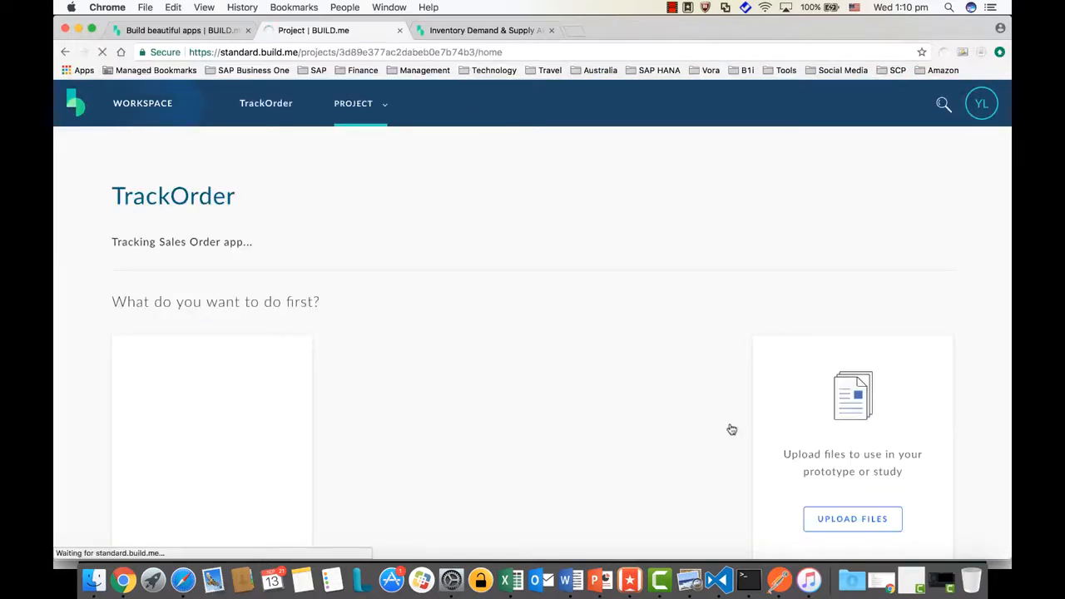
scroll(731, 429, "down", 3)
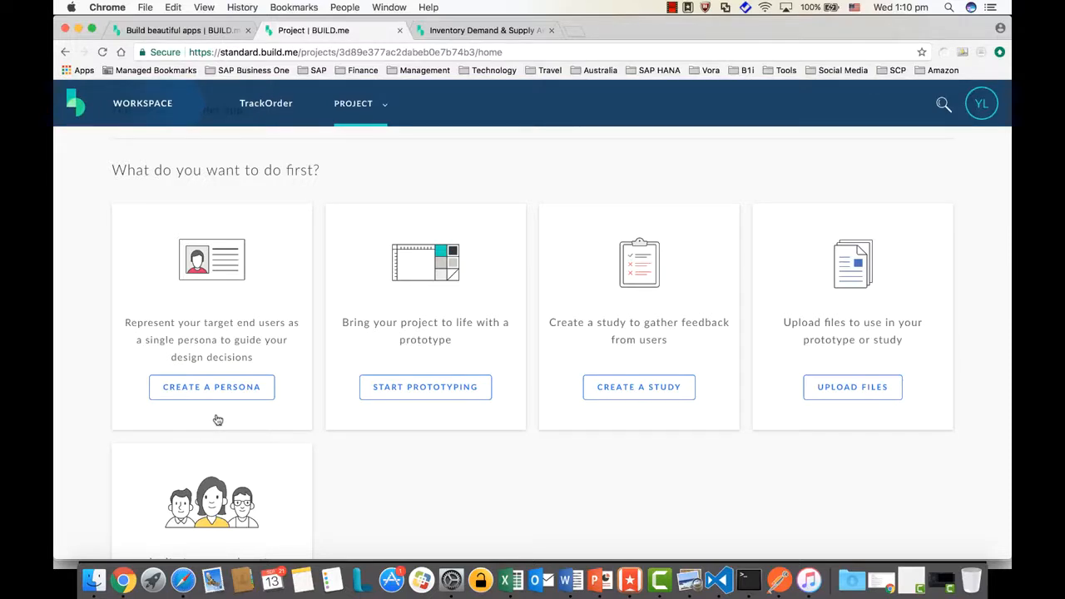
scroll(258, 426, "down", 3)
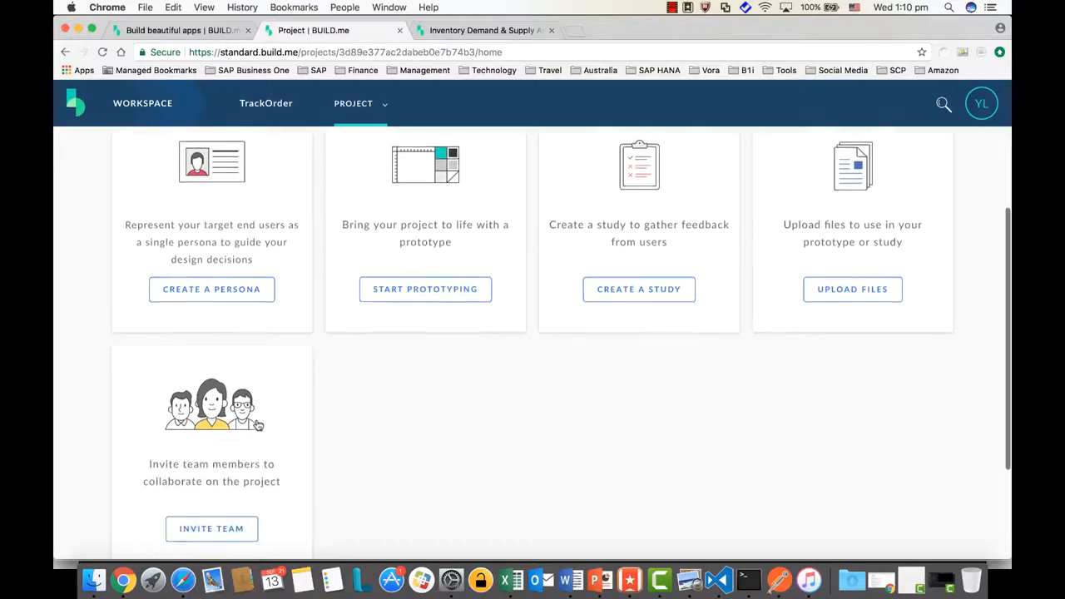
scroll(258, 426, "down", 3)
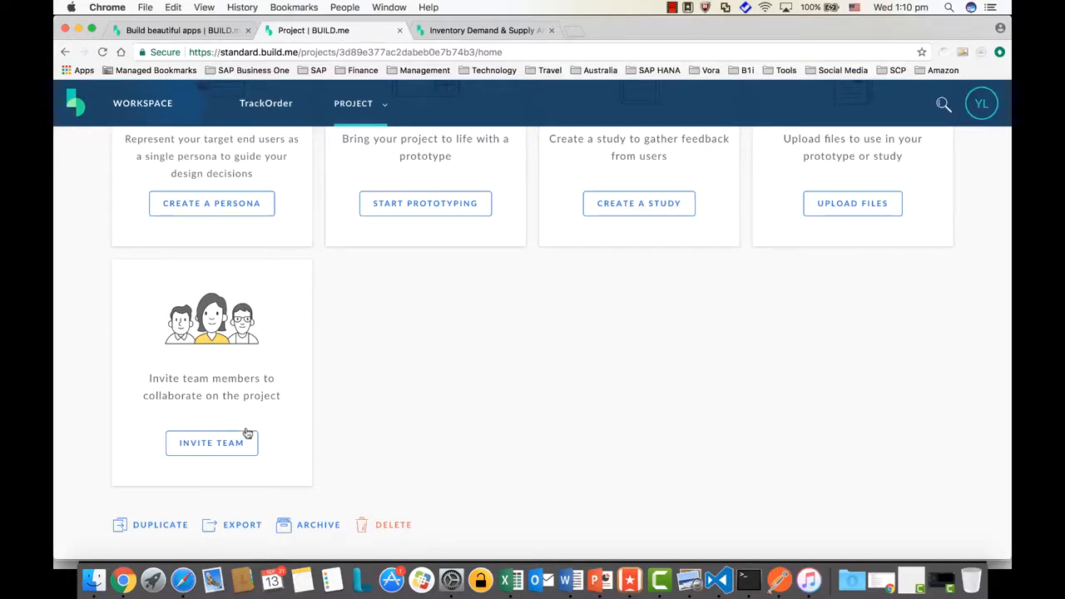
Invite a collaborator to TrackOrder by adding their e-mail address and sending the invitation
left_click(230, 444)
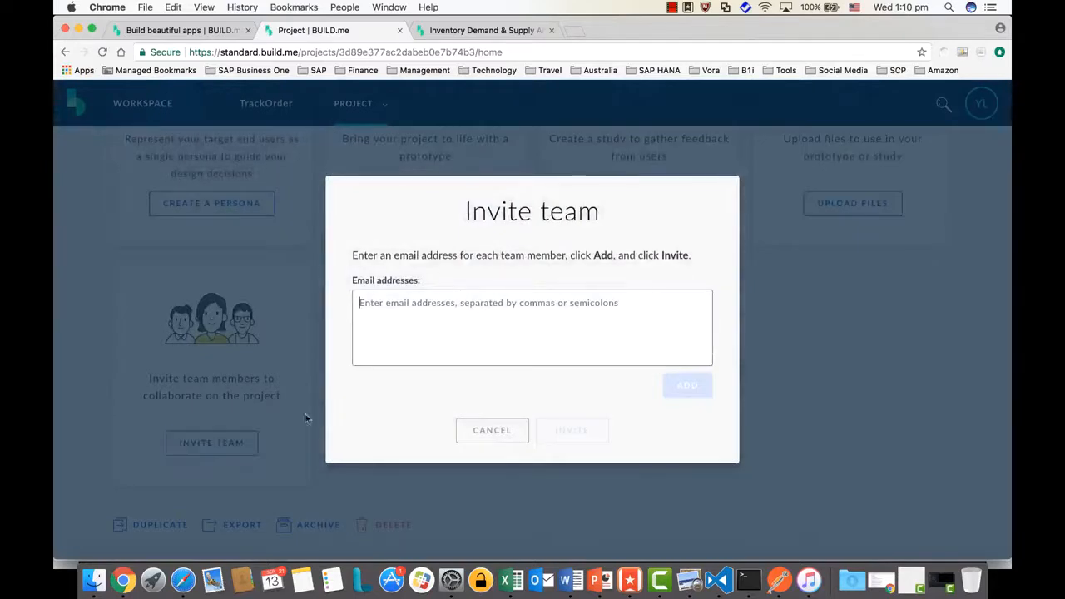
left_click(419, 333)
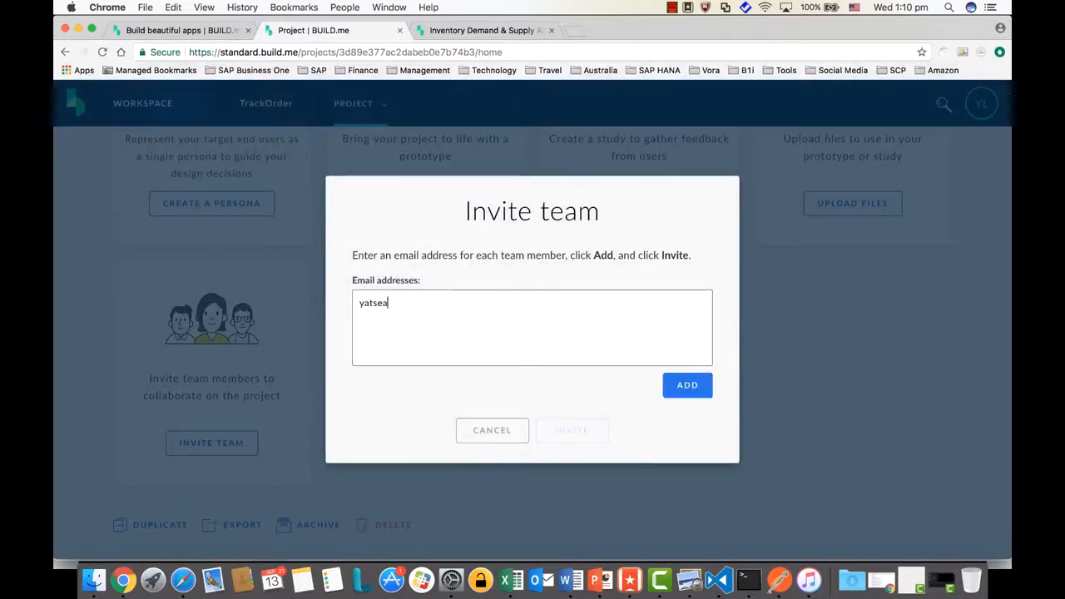
left_click(676, 393)
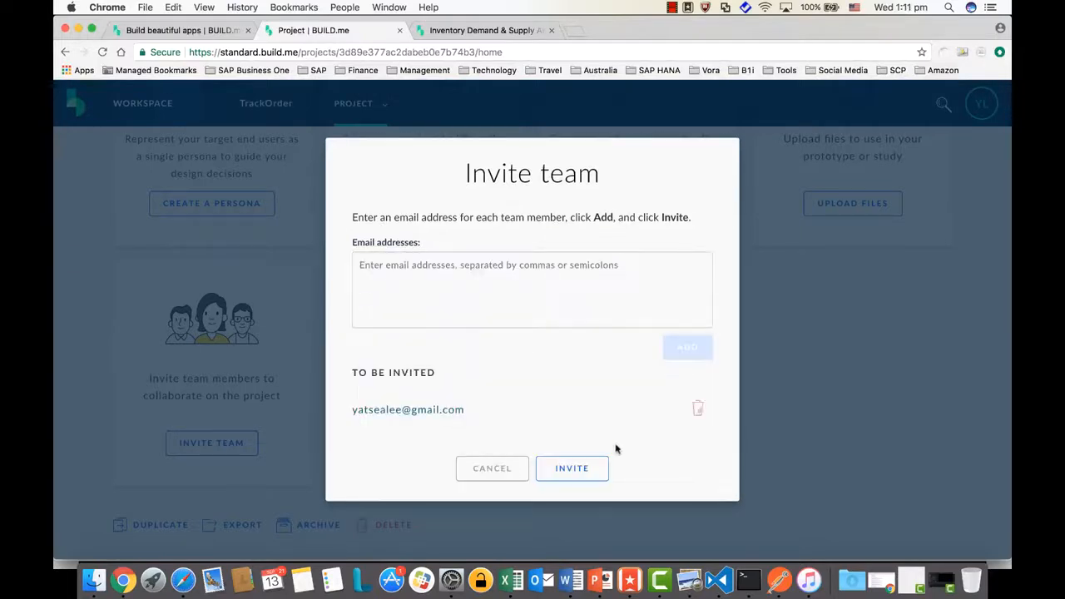
left_click(566, 471)
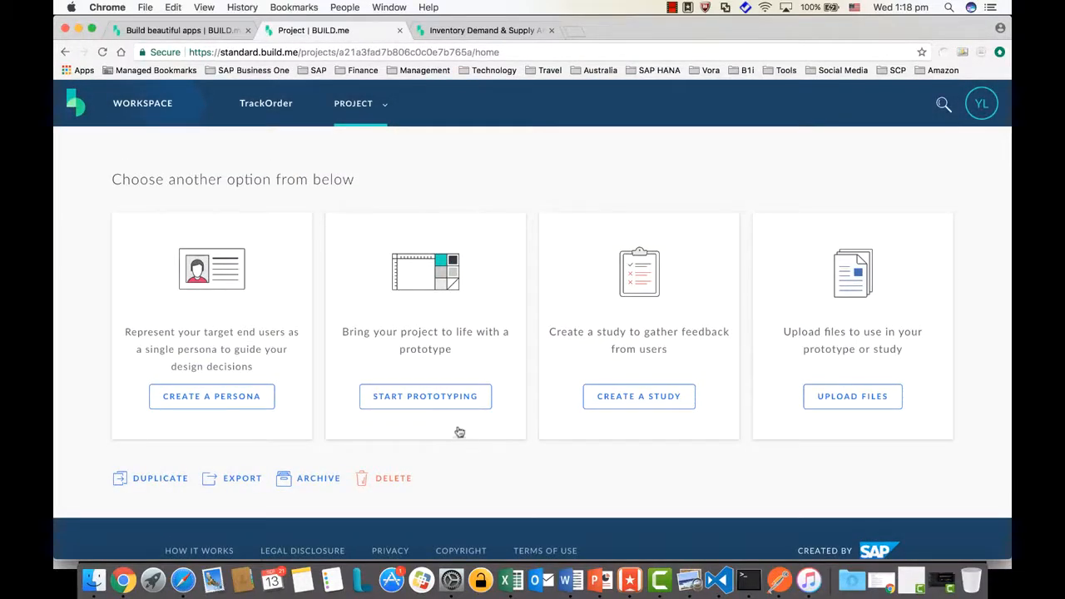
left_click(434, 406)
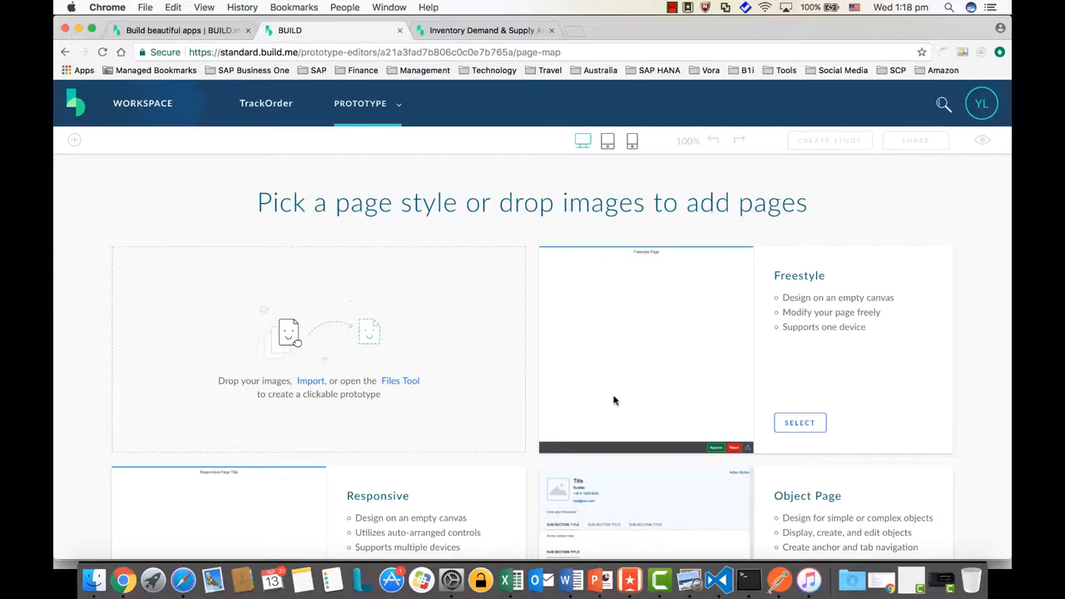
scroll(763, 368, "down", 1)
scroll(762, 368, "down", 3)
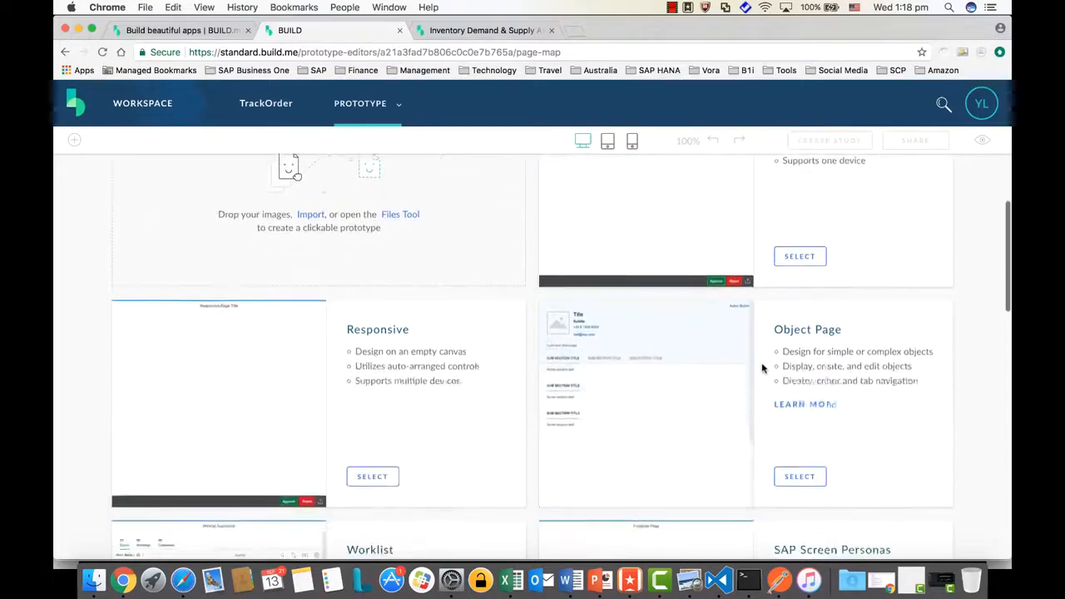
scroll(556, 471, "down", 2)
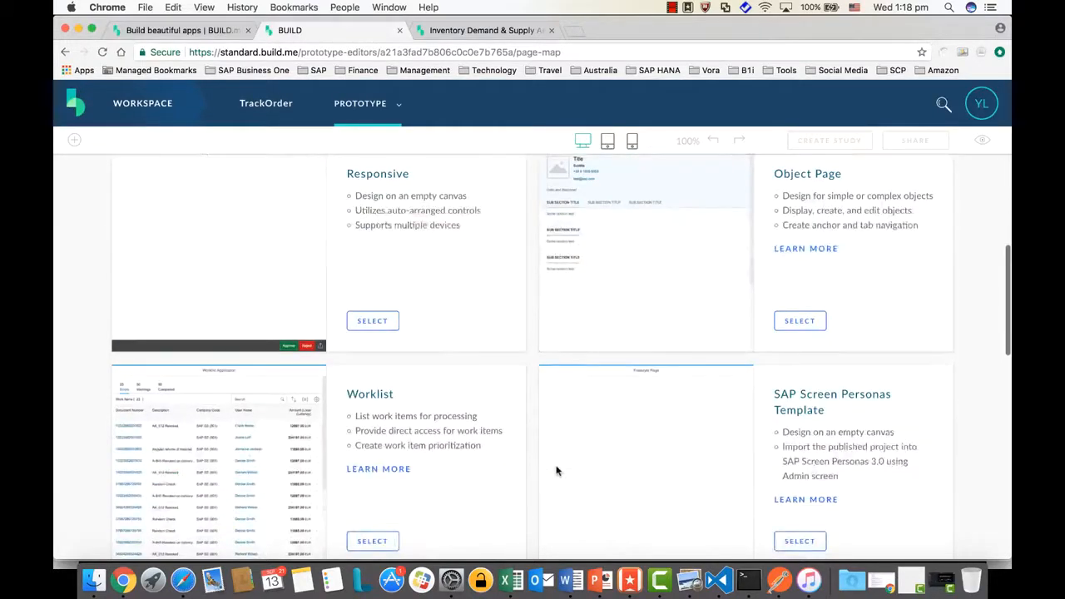
scroll(557, 472, "down", 3)
scroll(557, 471, "down", 3)
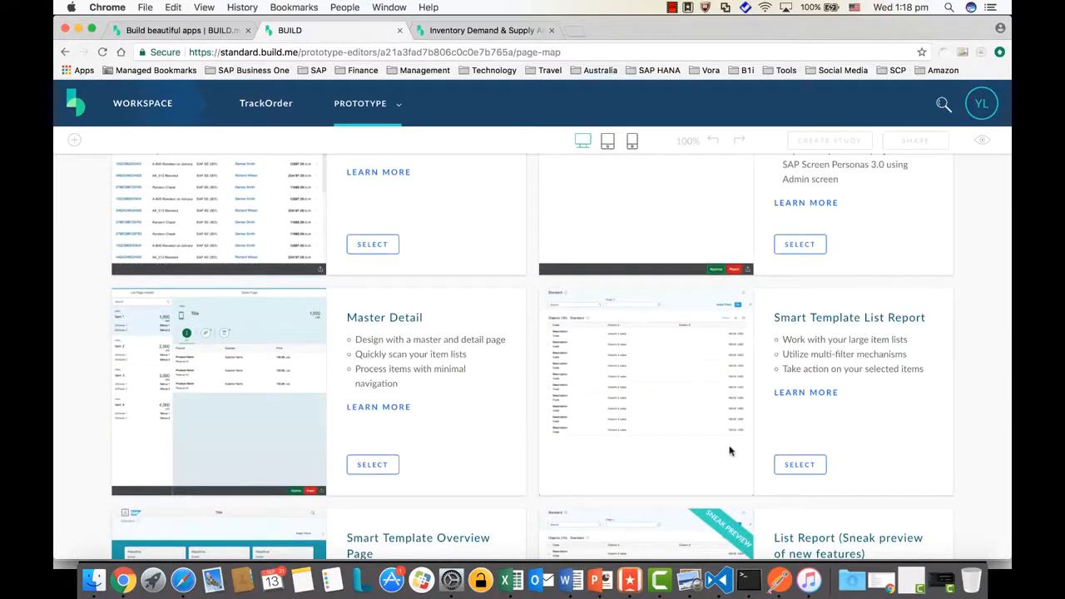
scroll(732, 450, "down", 3)
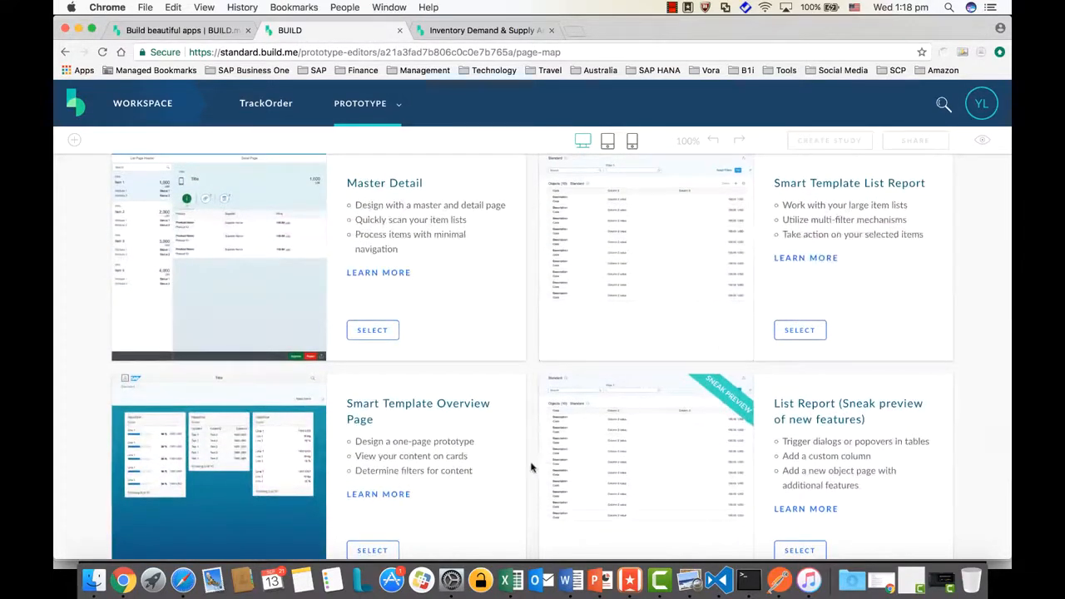
scroll(531, 468, "down", 3)
scroll(531, 468, "down", 2)
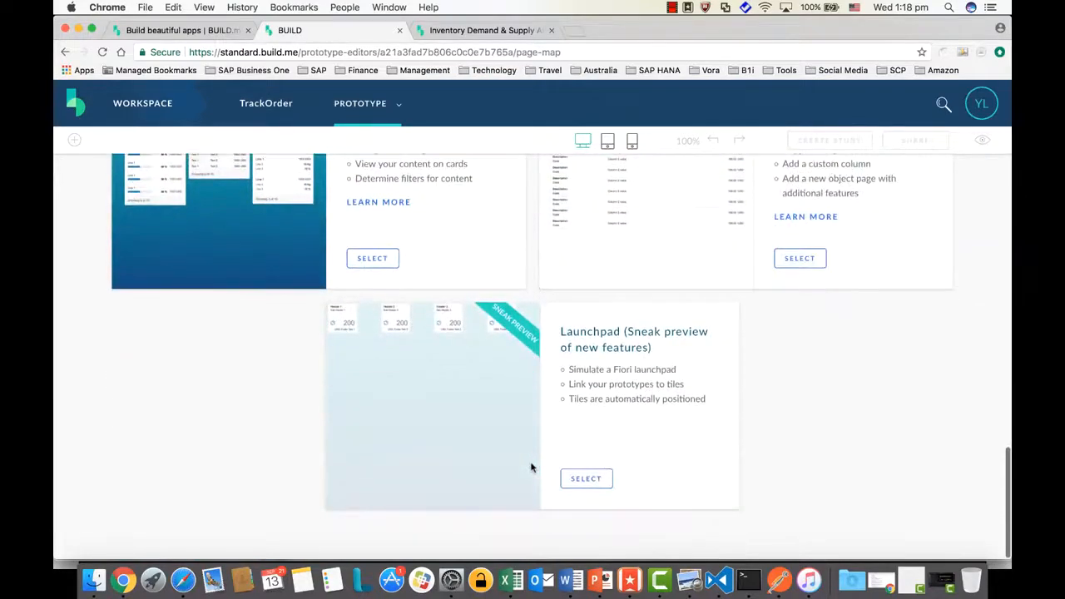
scroll(531, 468, "up", 10)
scroll(531, 468, "up", 10)
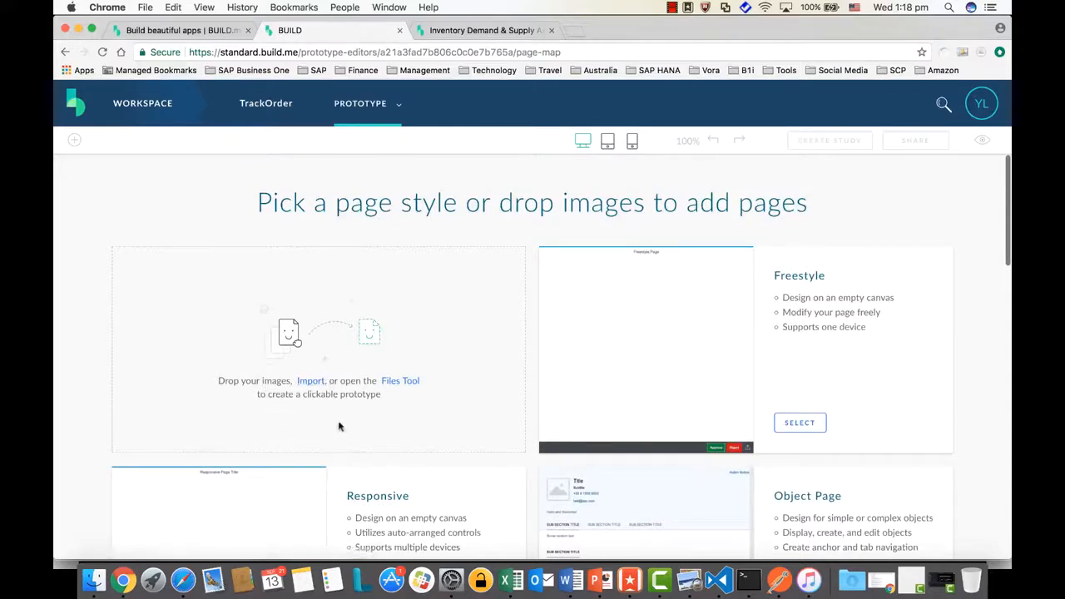
Check the two sketch images, then import listPage.png as the first prototype page
left_click(311, 382)
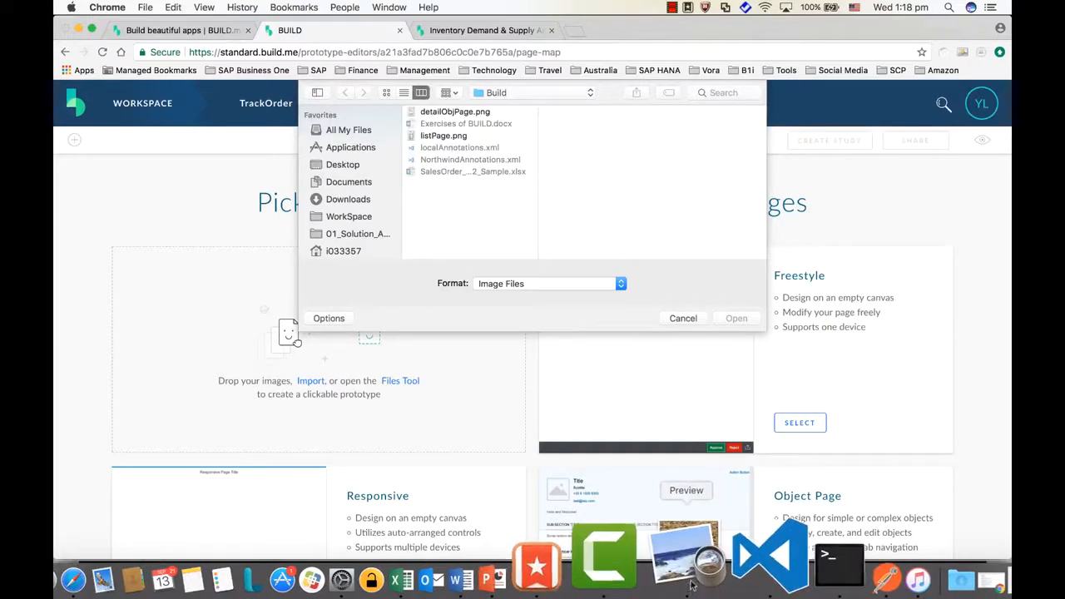
left_click(689, 582)
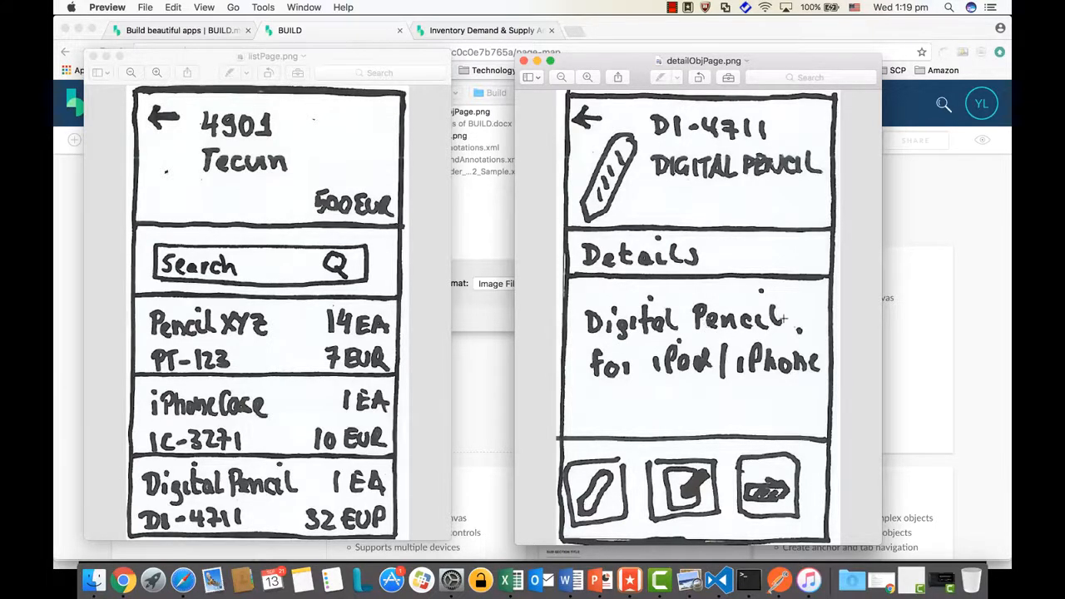
left_click(957, 358)
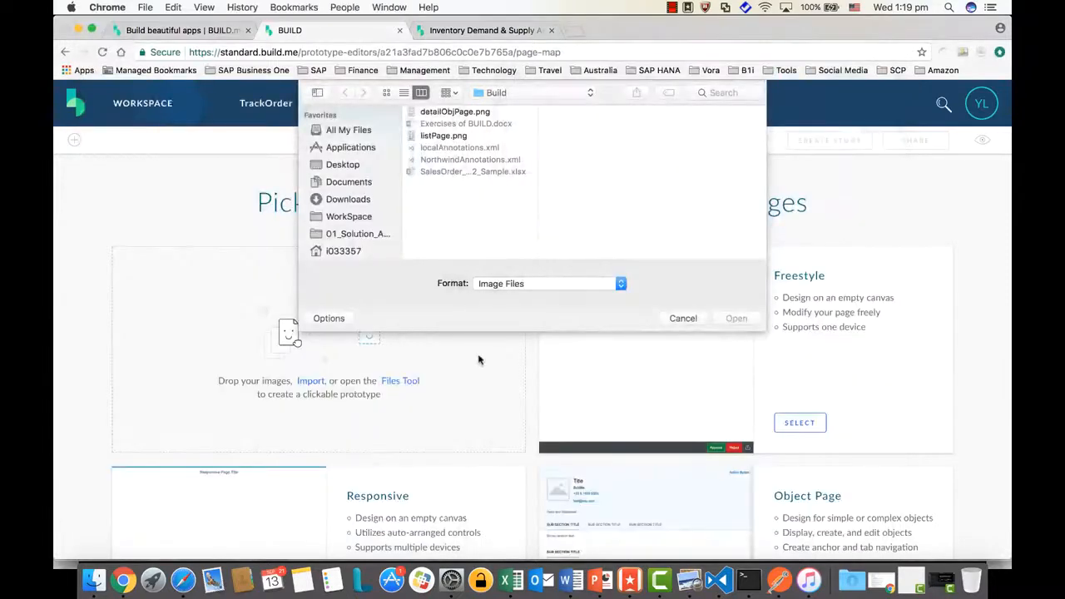
left_click(447, 137)
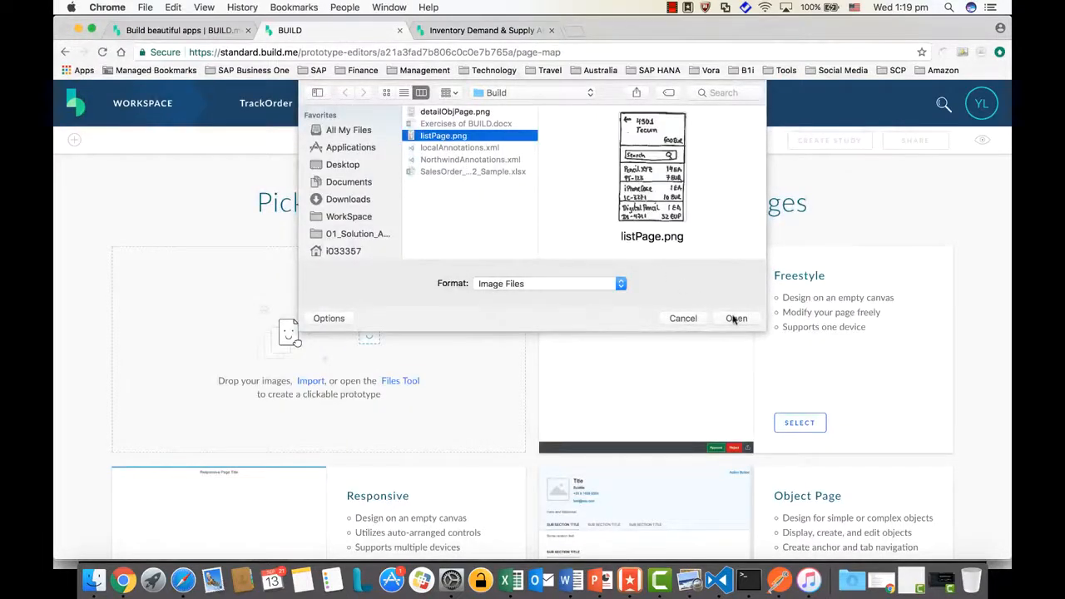
left_click(736, 318)
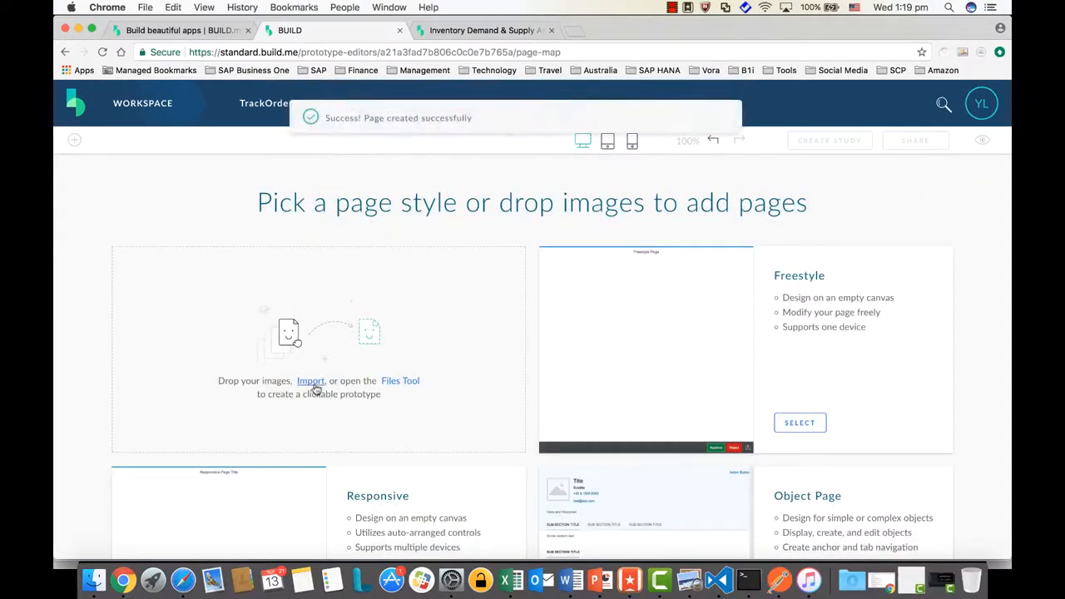
Try importing detailObjPage.png through the same image import picker
left_click(312, 382)
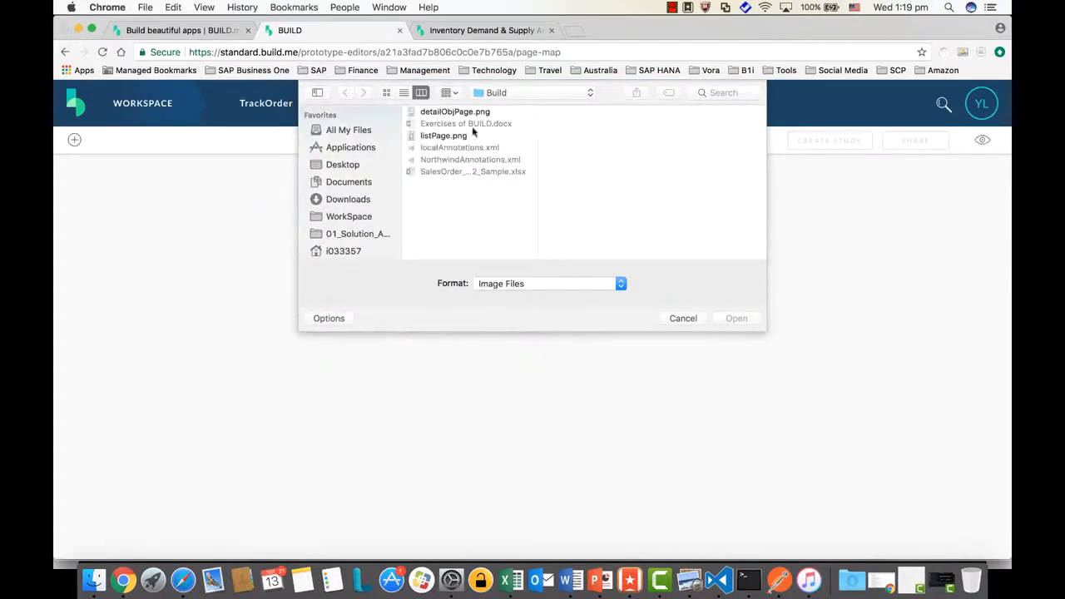
left_click(458, 111)
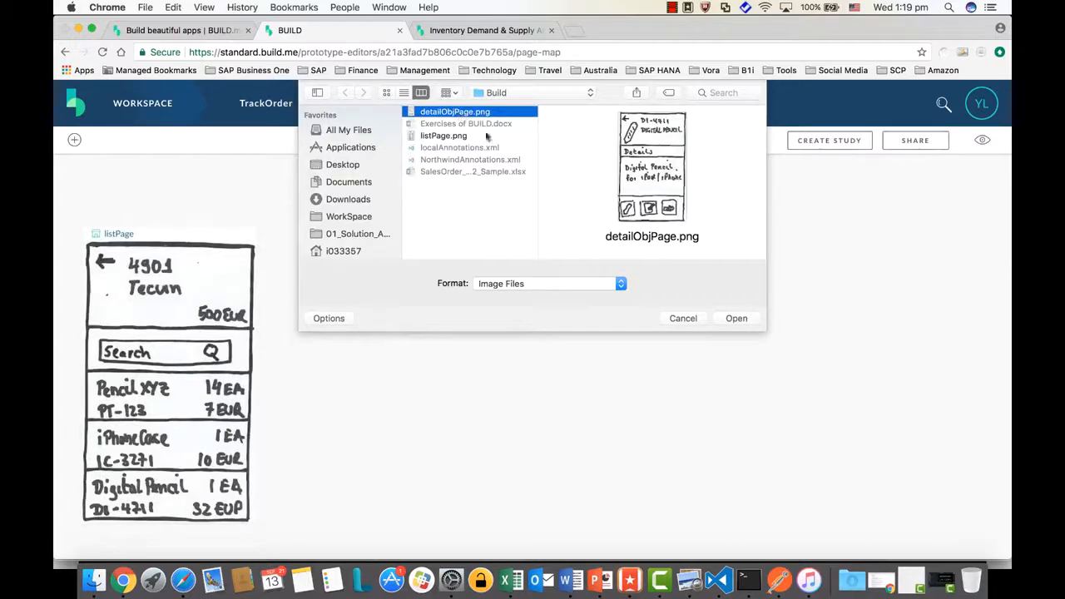
left_click(736, 318)
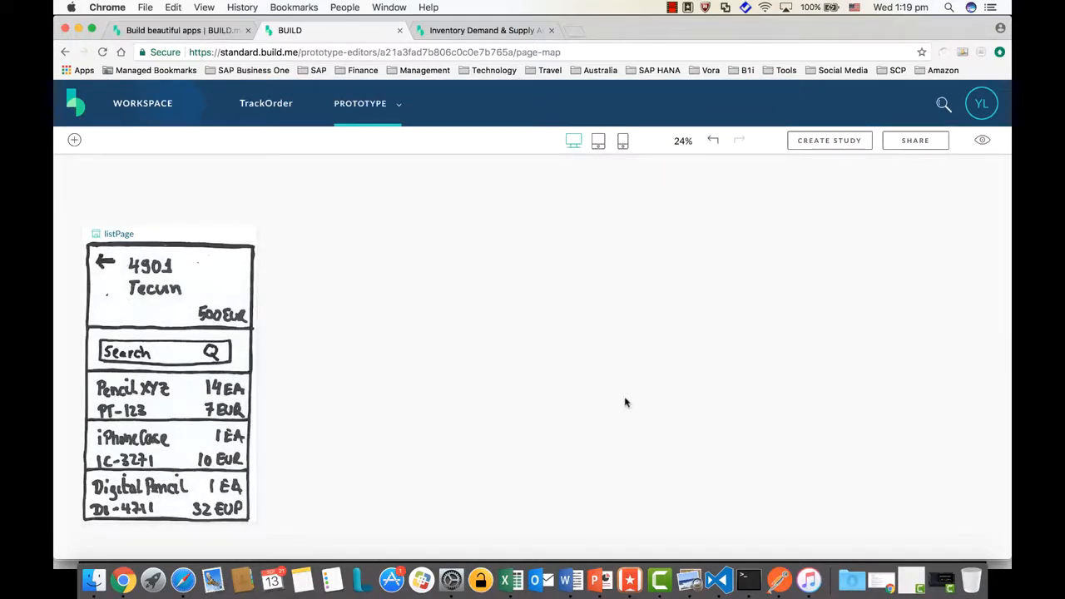
scroll(627, 403, "down", 2)
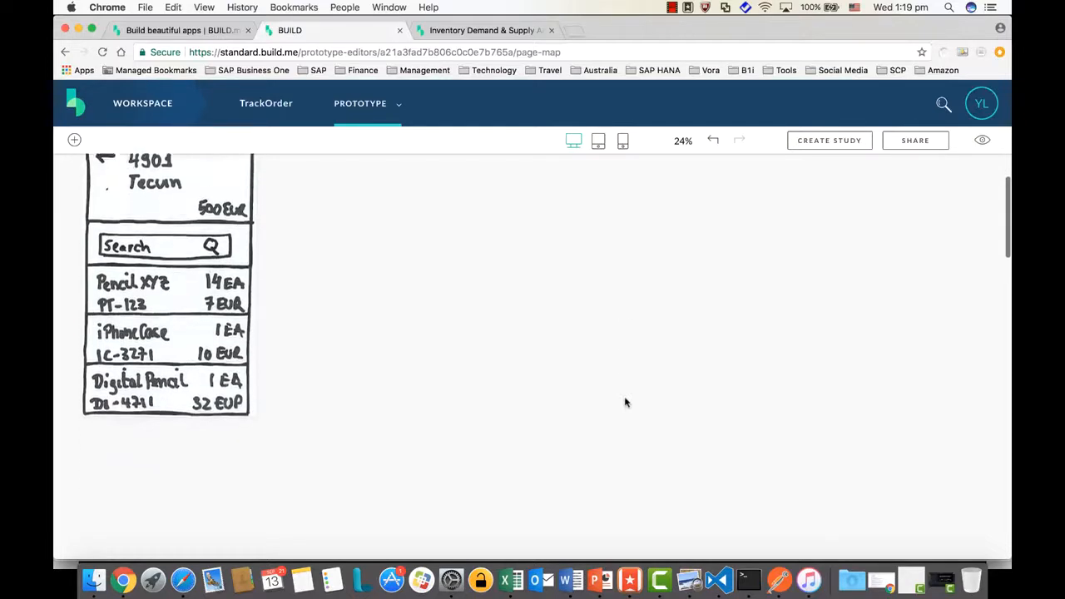
scroll(626, 403, "up", 2)
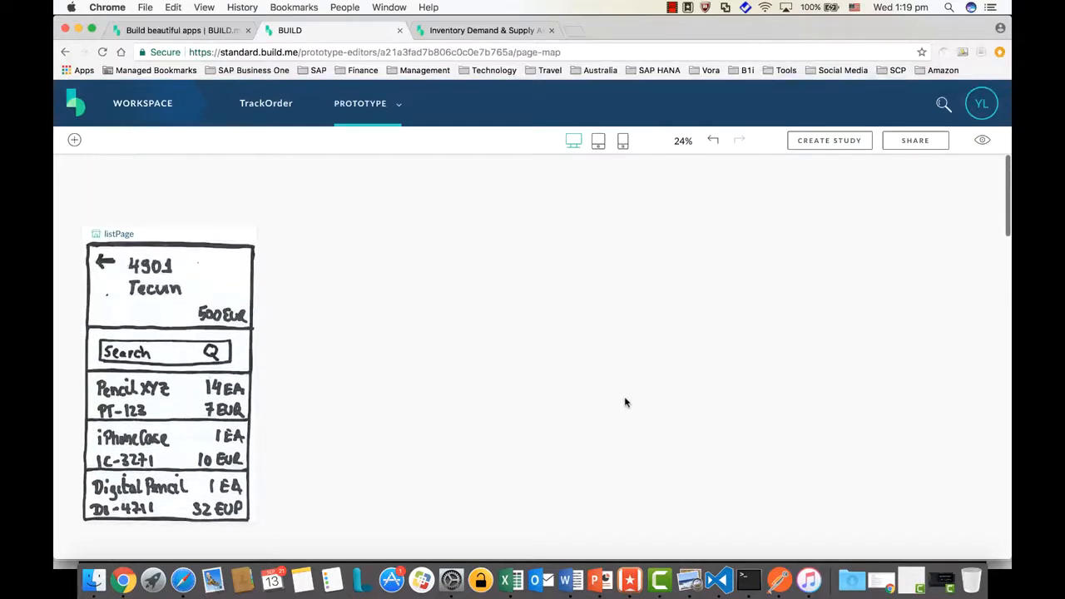
Add a new Image Page by uploading detailObjPage.png and creating the page from it
left_click(74, 140)
left_click(135, 273)
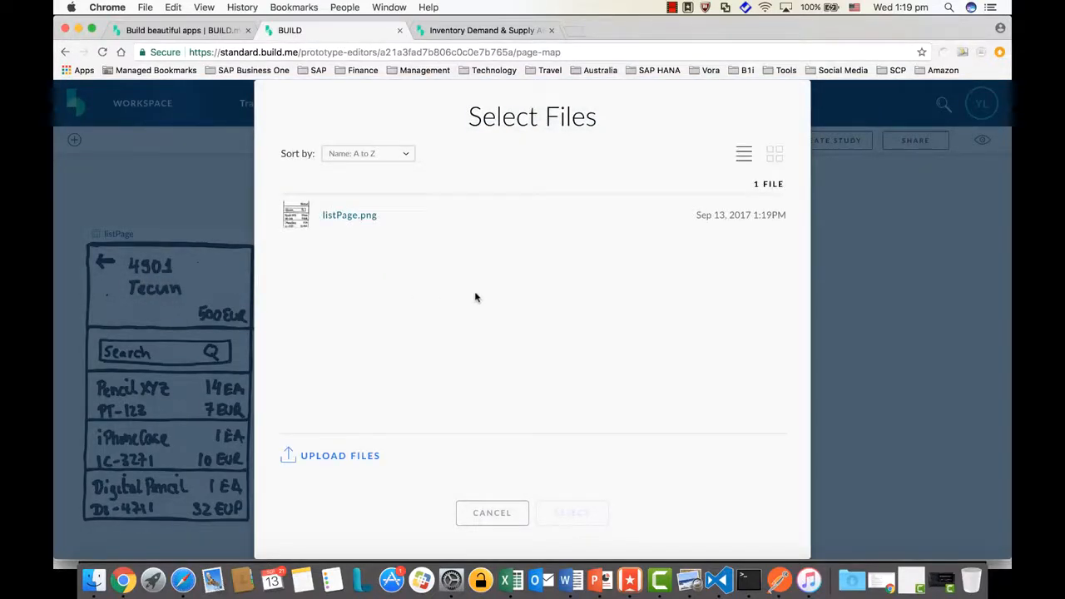
left_click(340, 457)
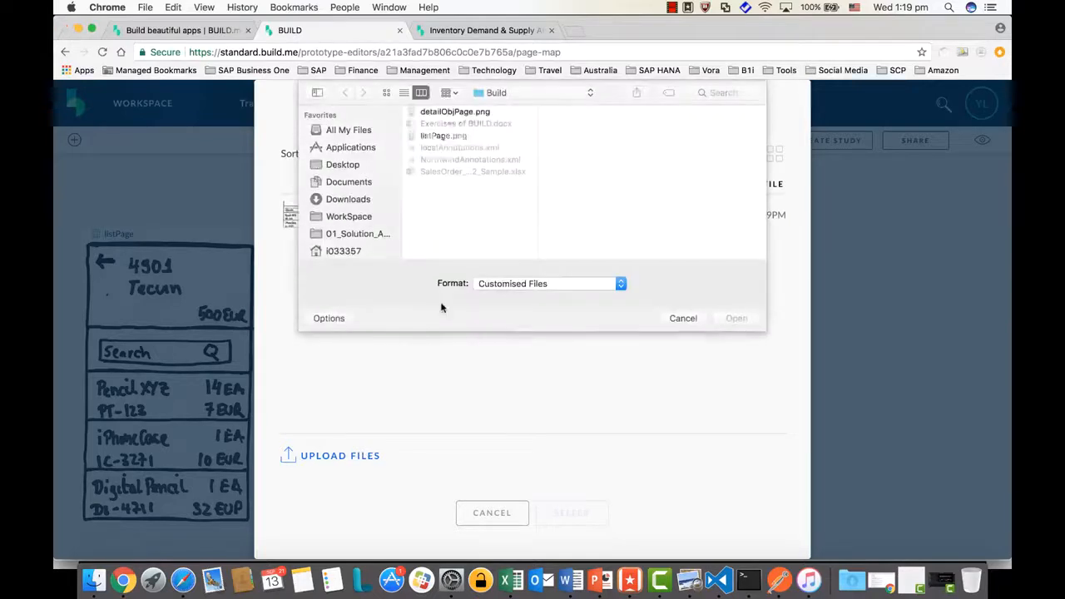
left_click(481, 111)
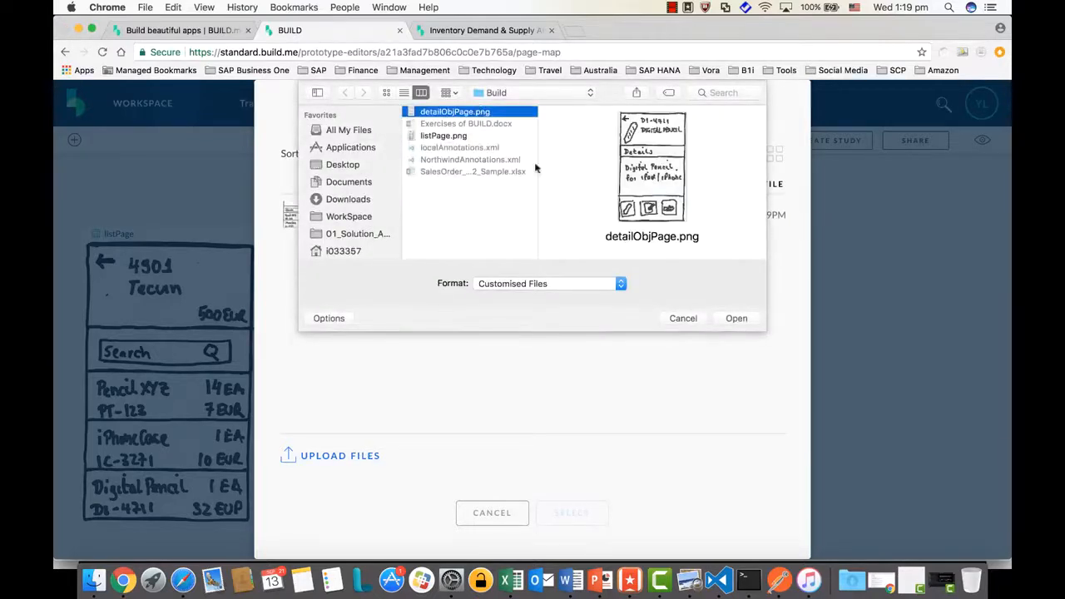
left_click(735, 318)
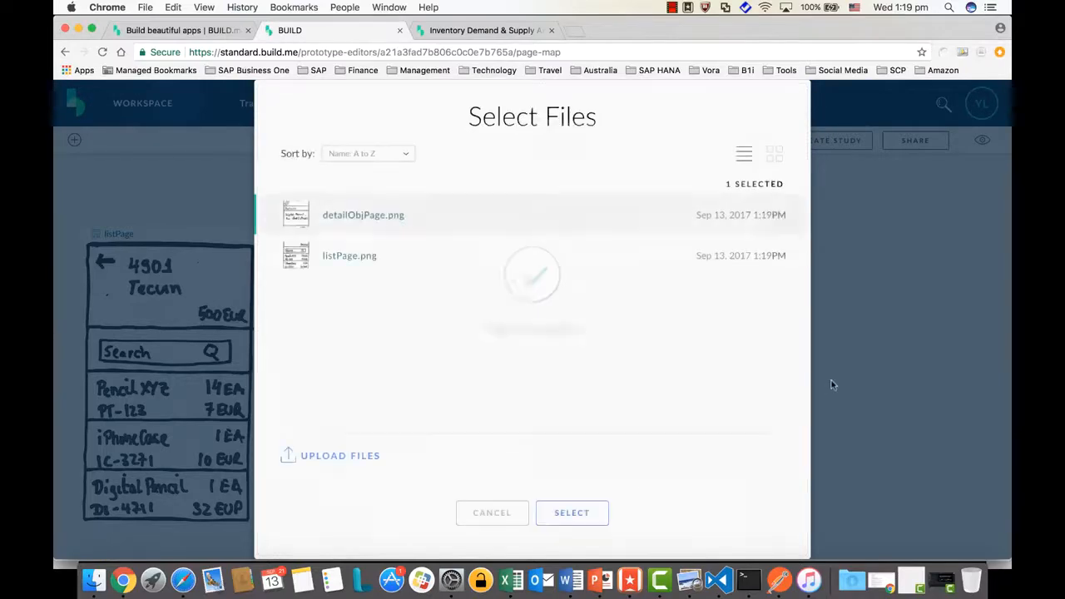
left_click(571, 513)
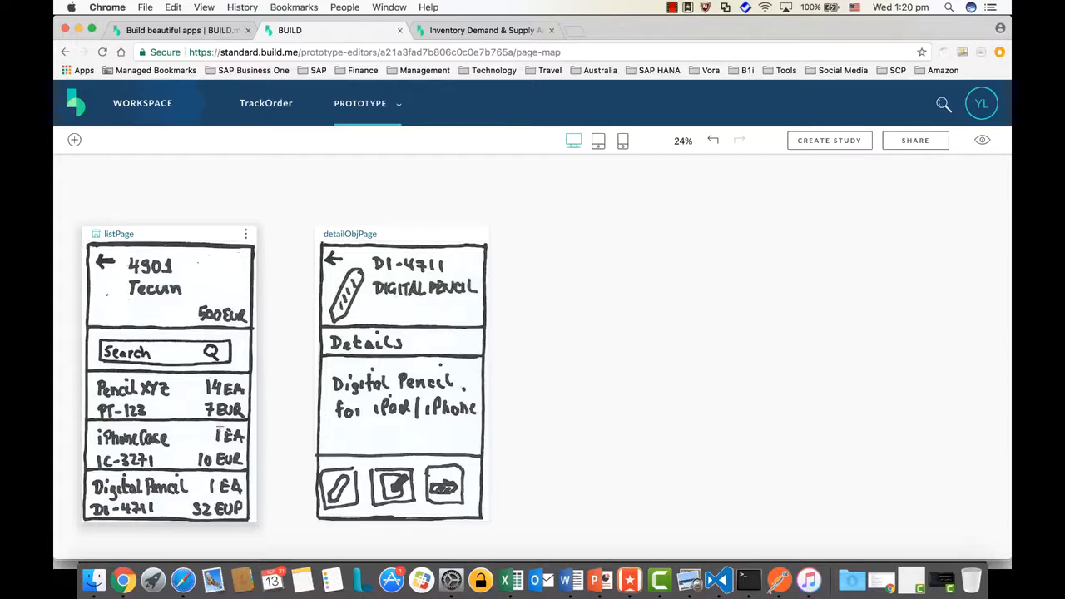
Draw hotspots from listPage's Pencil XYZ row to detailObjPage and from detailObjPage's back arrow to listPage
left_click_drag(186, 389, 359, 300)
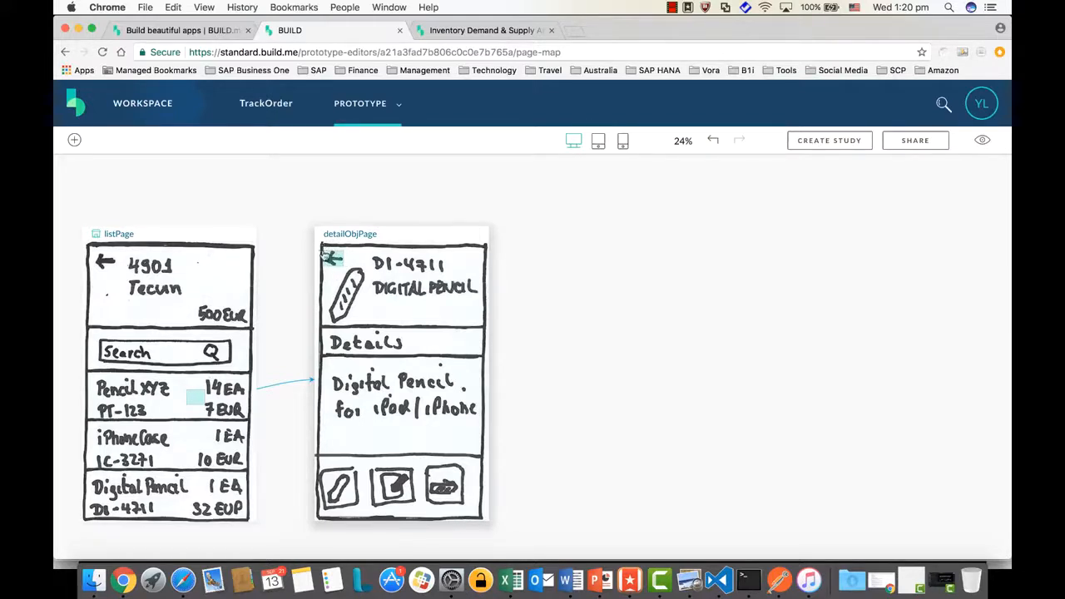
left_click_drag(331, 256, 214, 337)
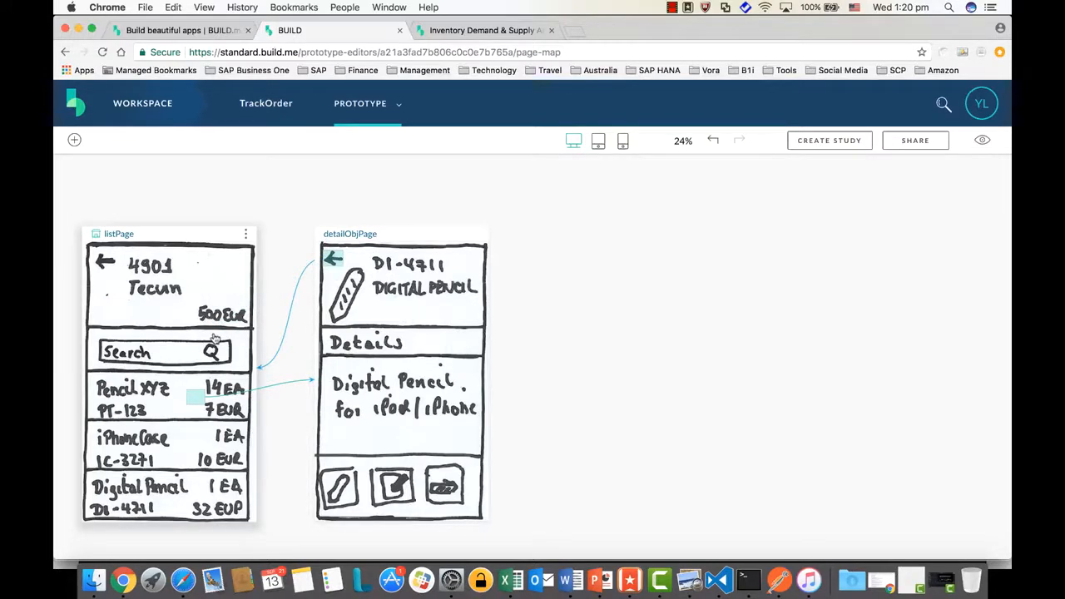
Launch the TrackOrder prototype preview and switch it to the phone device view
left_click(983, 143)
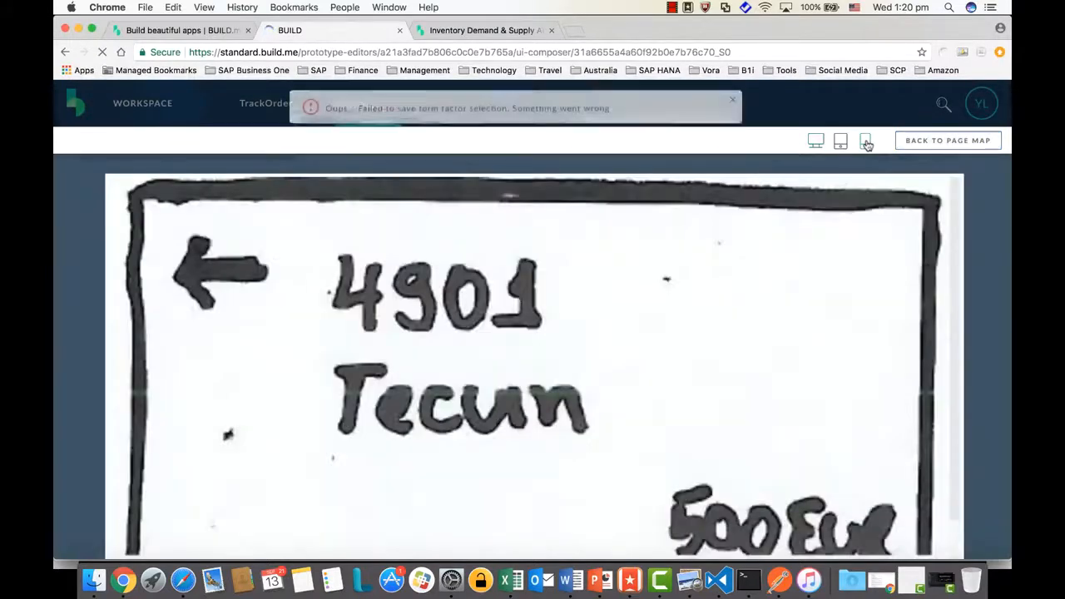
left_click(867, 144)
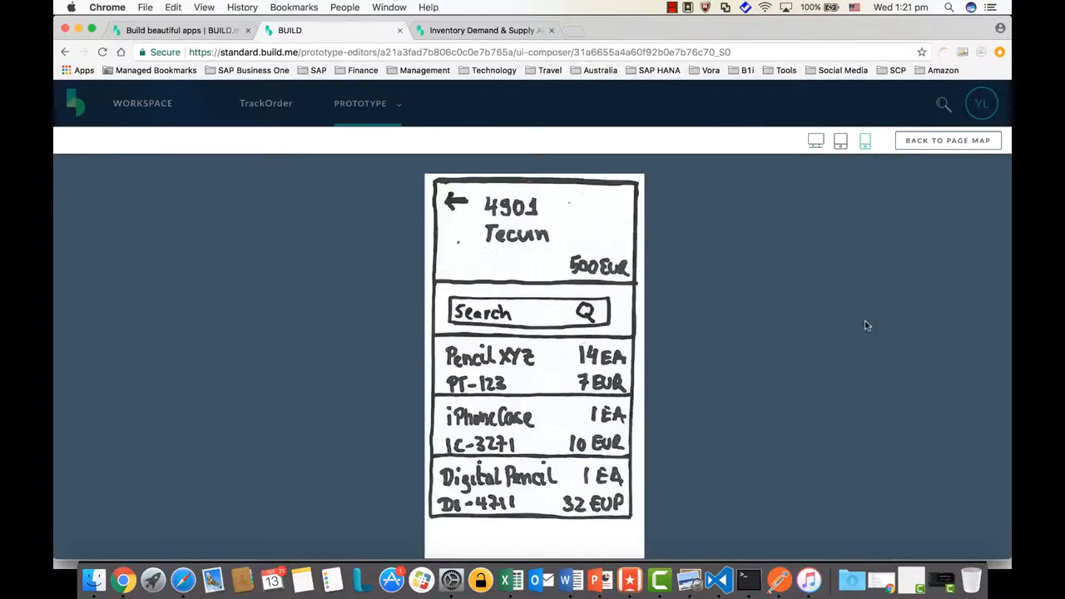
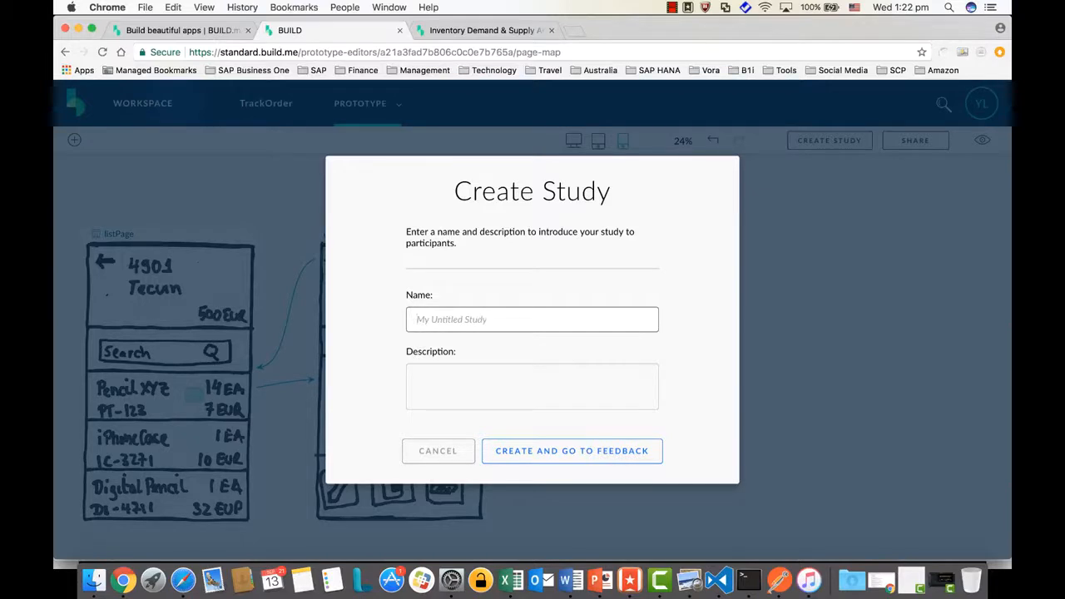
Create study 'TrackOrderStudy' with description 'Study for Track Order App' and go to its feedback
type("TrackOrderStudy")
left_click(493, 375)
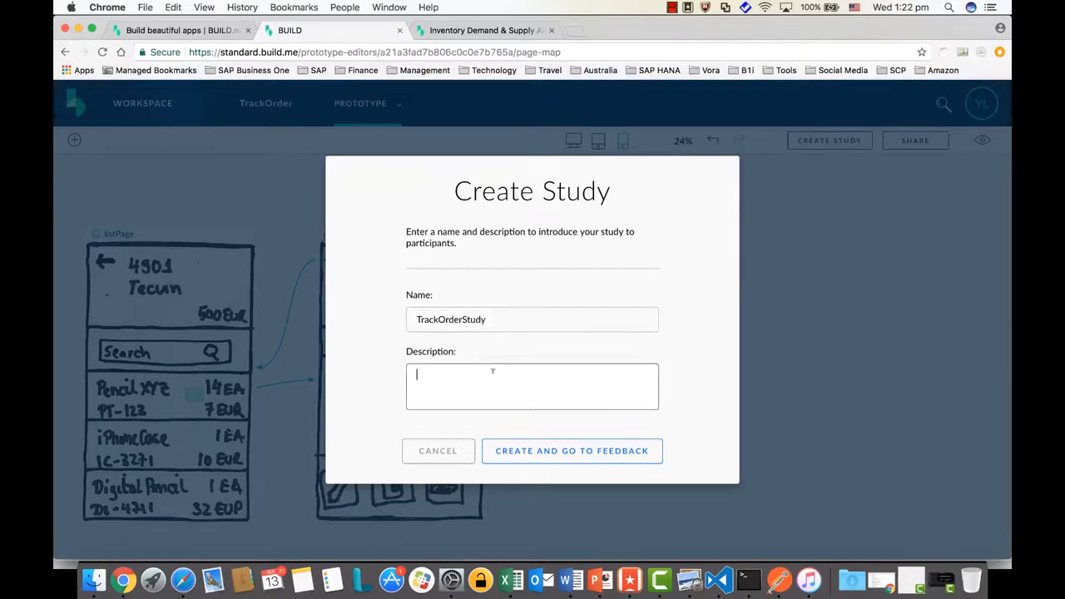
type("Study for Track Order App")
left_click(541, 458)
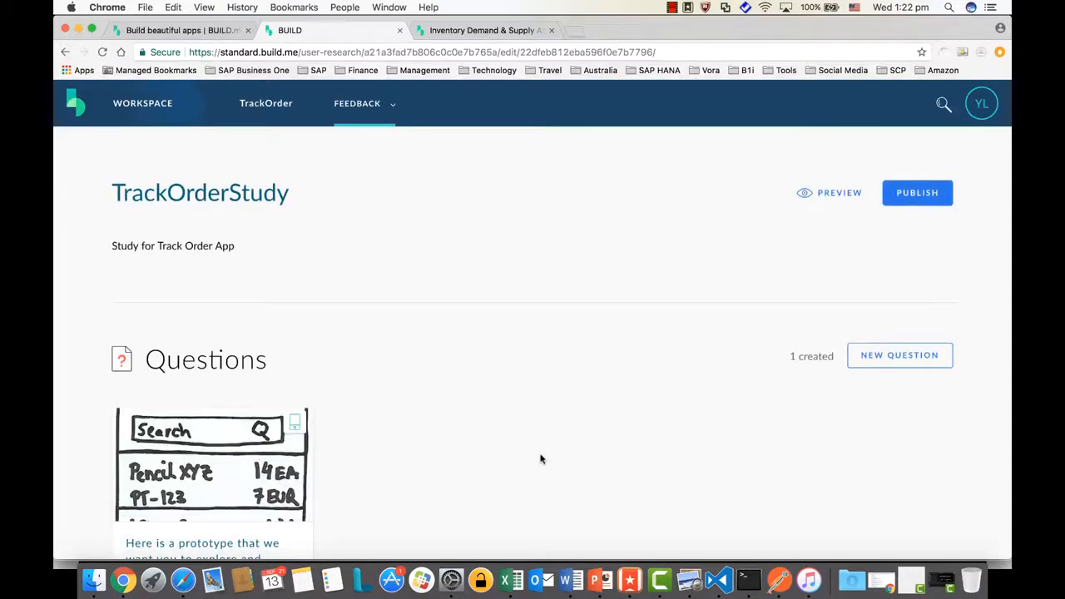
Open question 1, which starts at listPage, in the question editor
scroll(540, 459, "down", 3)
scroll(540, 458, "up", 1)
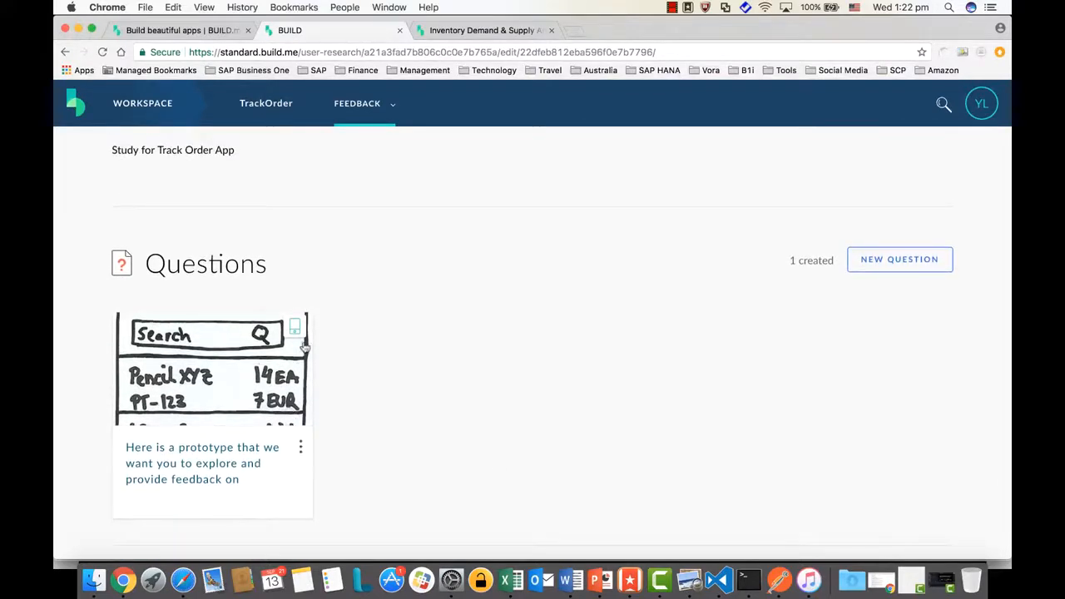
scroll(418, 379, "down", 2)
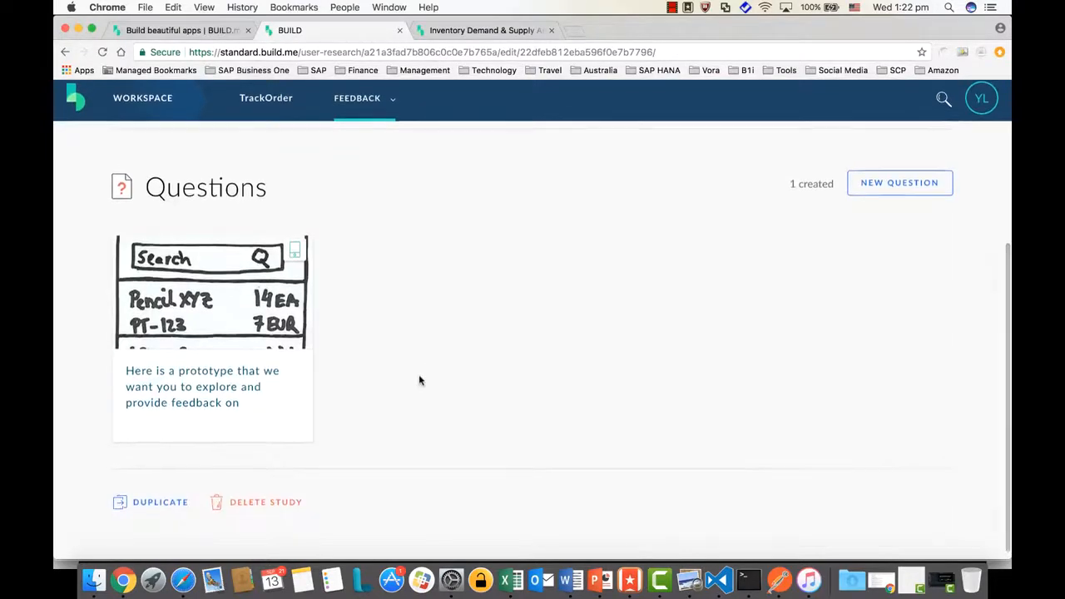
scroll(419, 379, "up", 2)
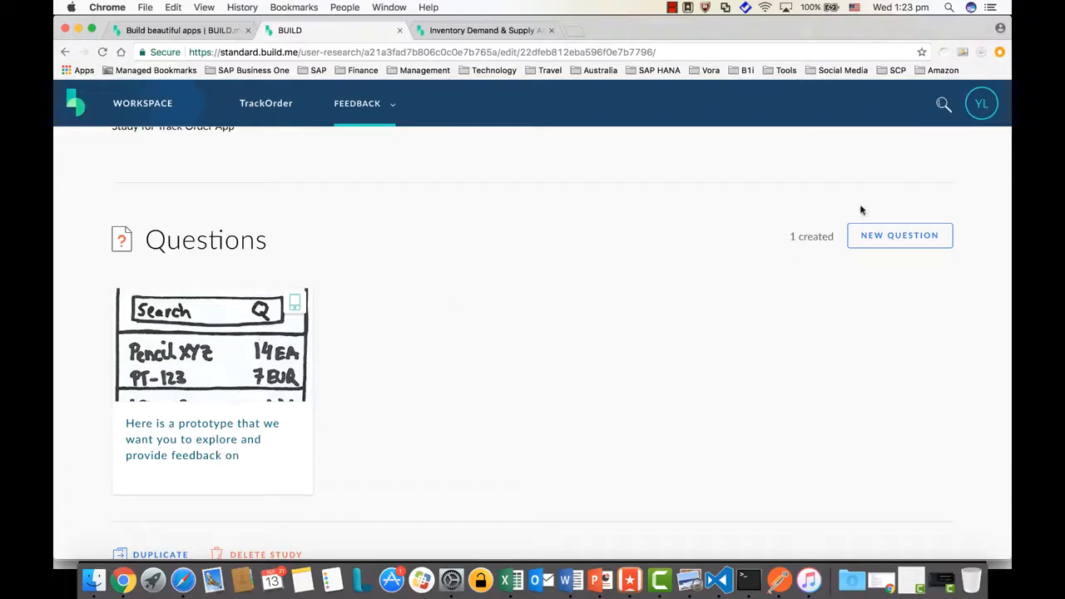
left_click(214, 437)
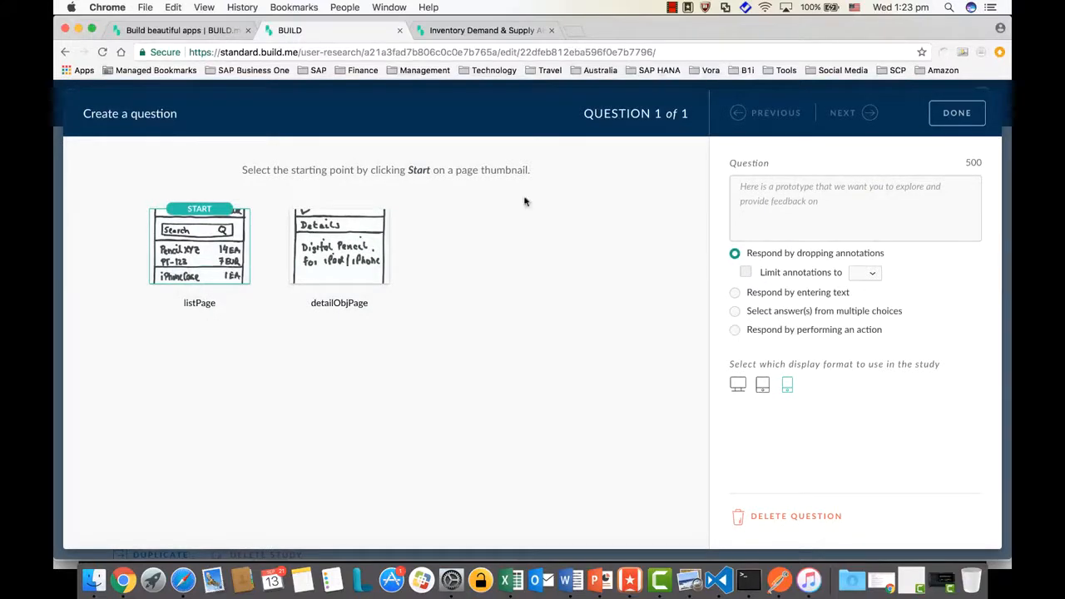
Make question 1 read 'What fields of order to listed on the order list page?', answered by text
left_click(780, 204)
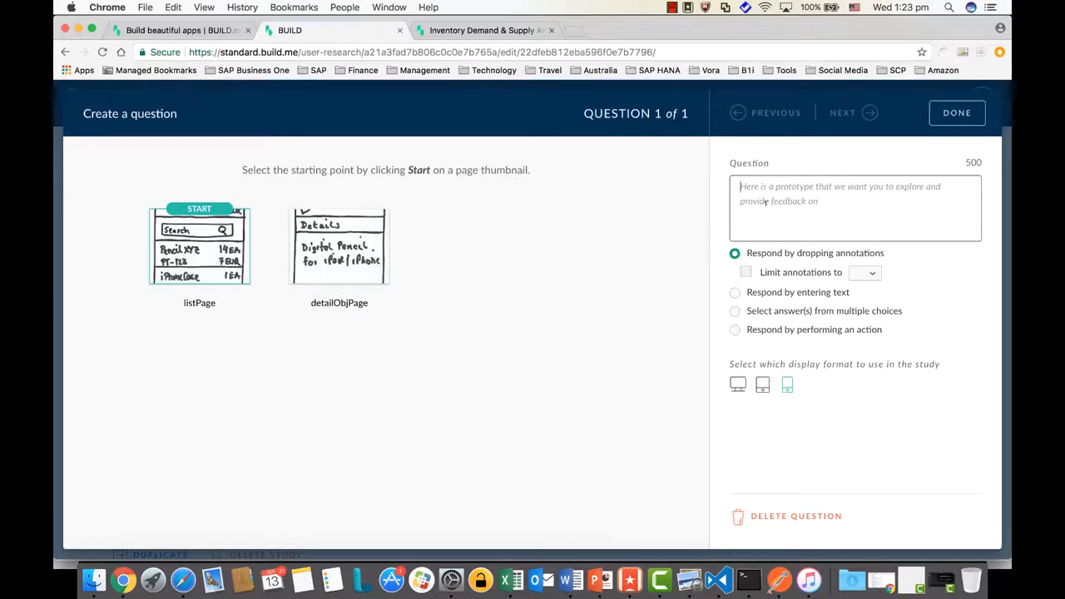
type("What fields ")
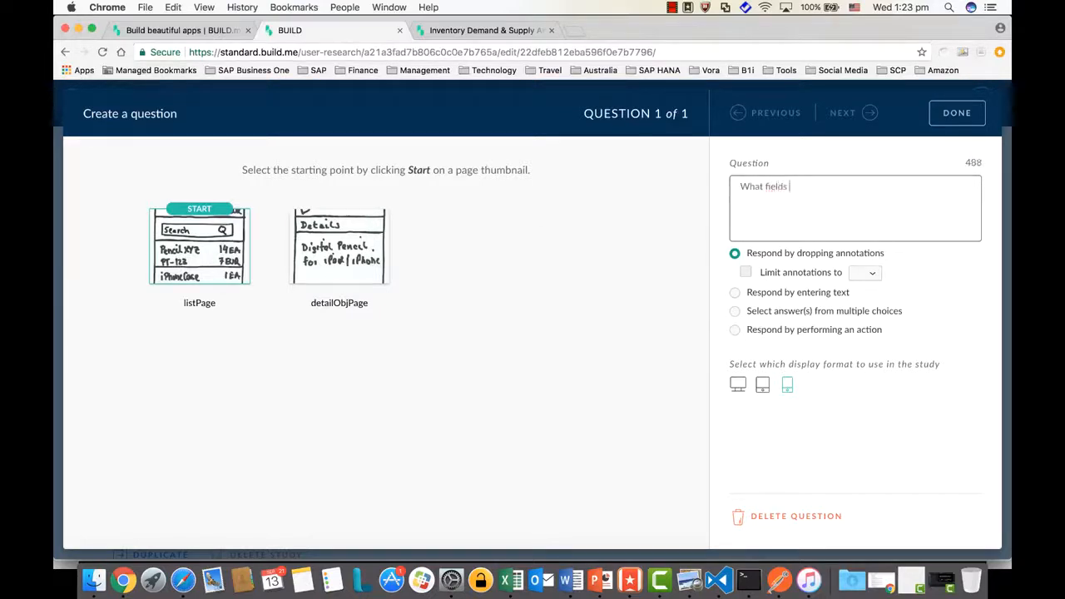
type("to listed o")
type("n ")
type("n the ")
type("o")
type("list")
key("BackSpace")
key("BackSpace")
key("BackSpace")
key("BackSpace")
type("order lst")
key("BackSpace")
key("BackSpace")
type("ist page")
key("BackSpace")
type("f")
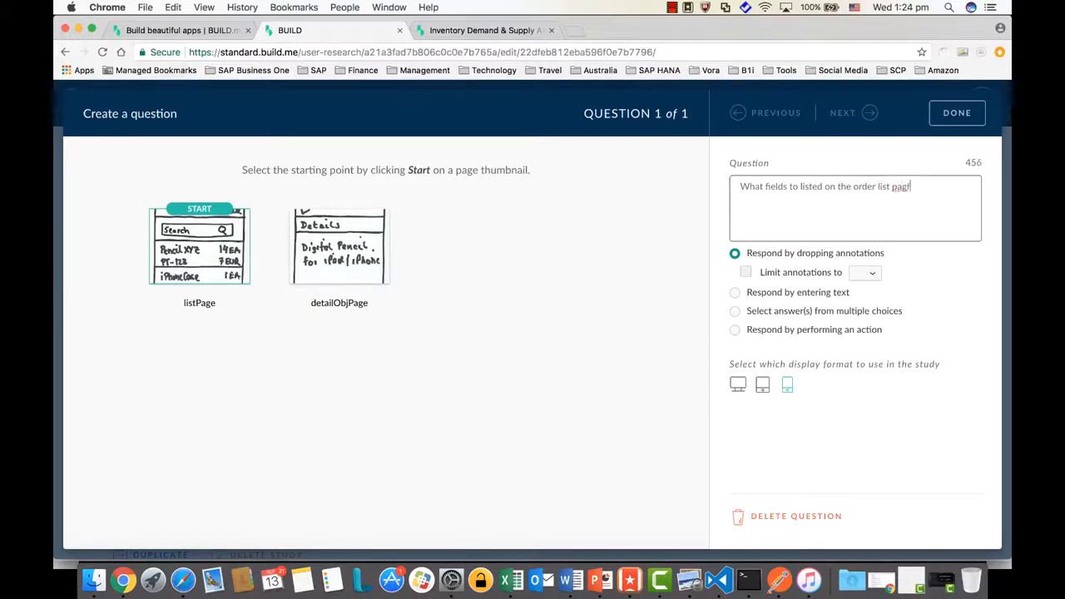
left_click(789, 187)
type("of")
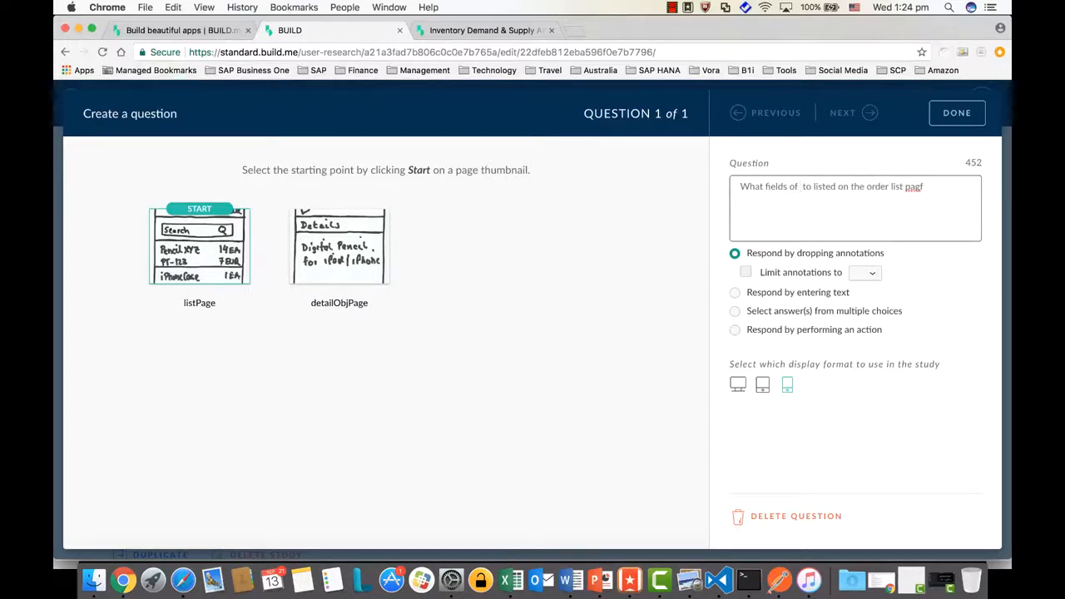
type(" order")
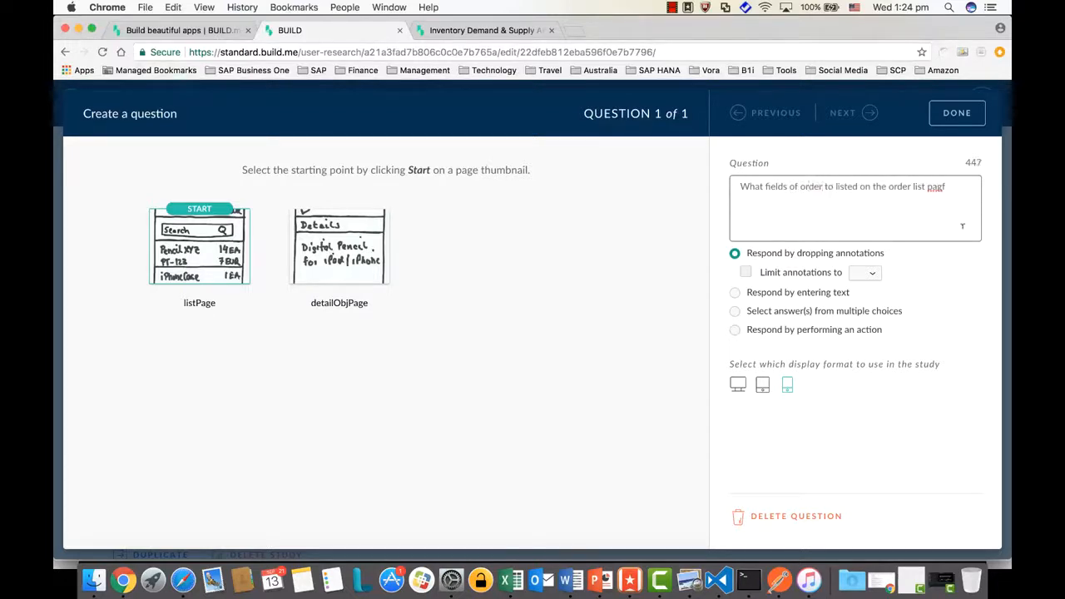
key("BackSpace")
type("e?")
left_click(737, 295)
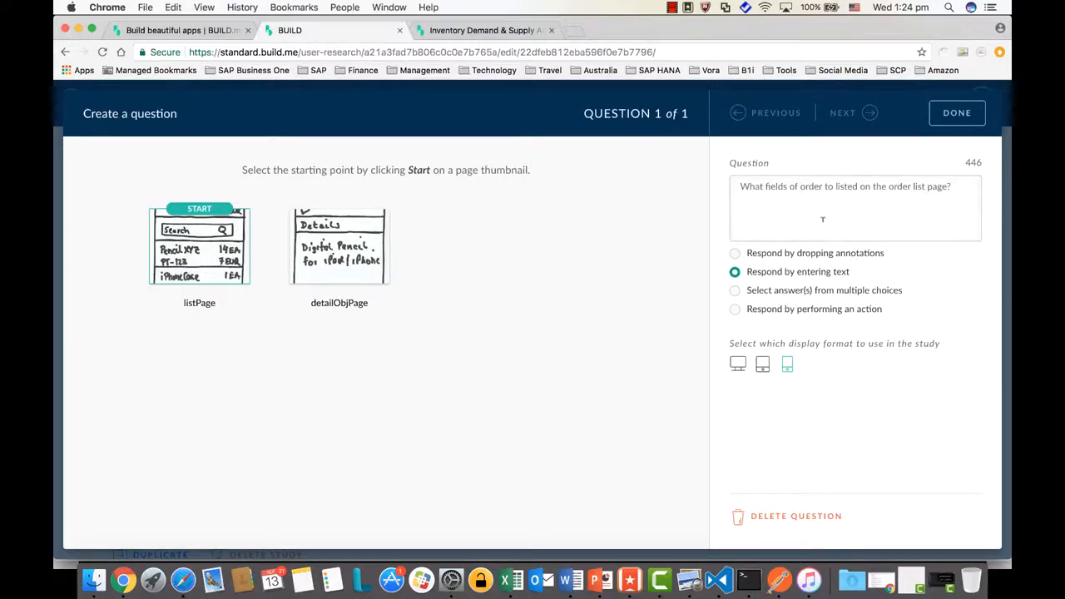
Switch to multiple choice with multiple answers allowed, adding choices DocEntry and SalesAmount
left_click(738, 293)
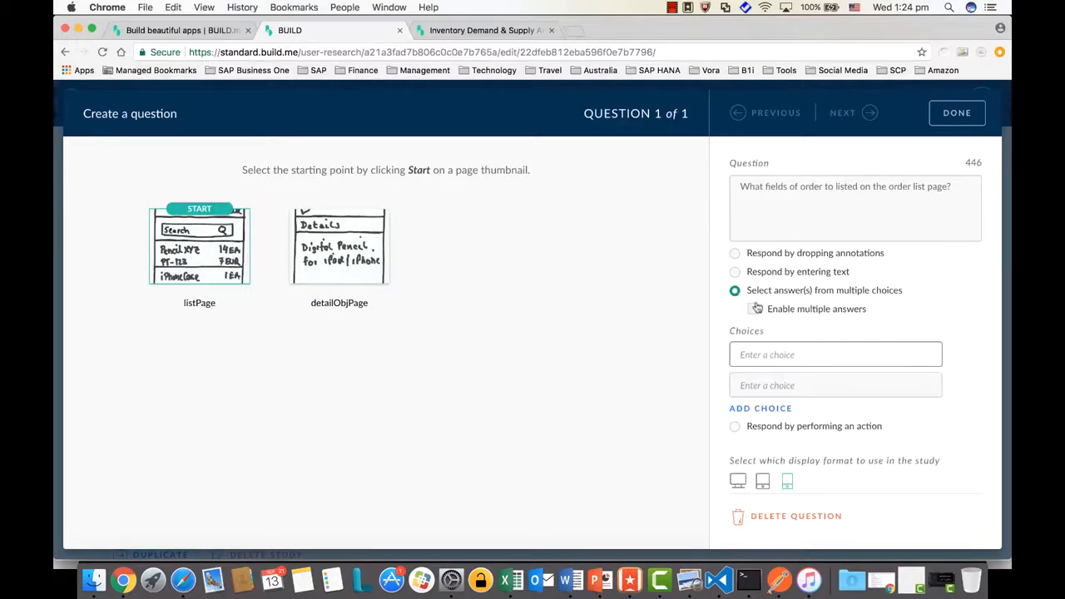
left_click(755, 311)
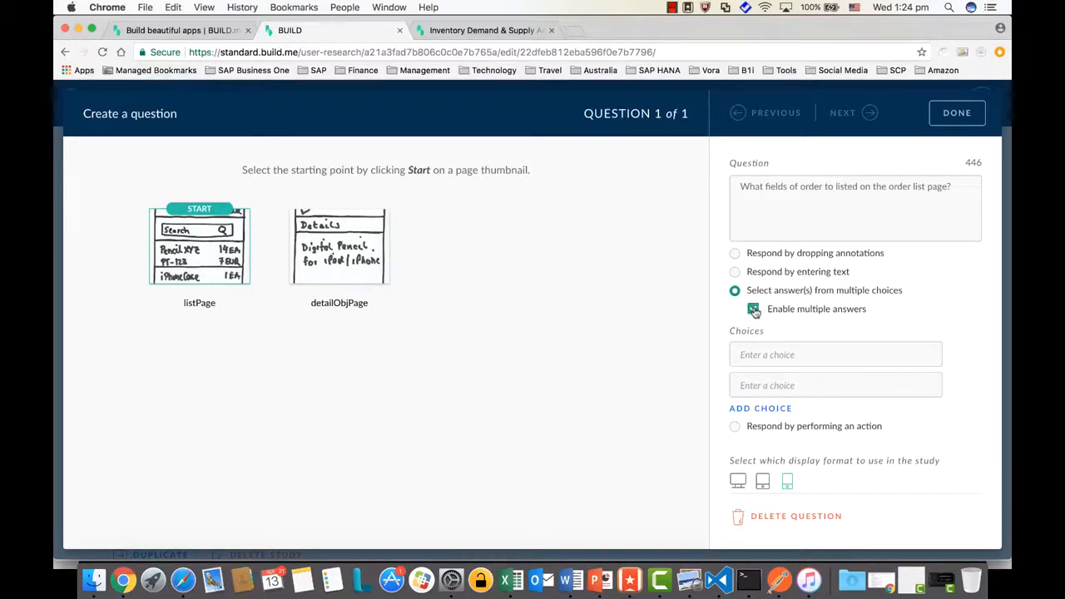
left_click(774, 358)
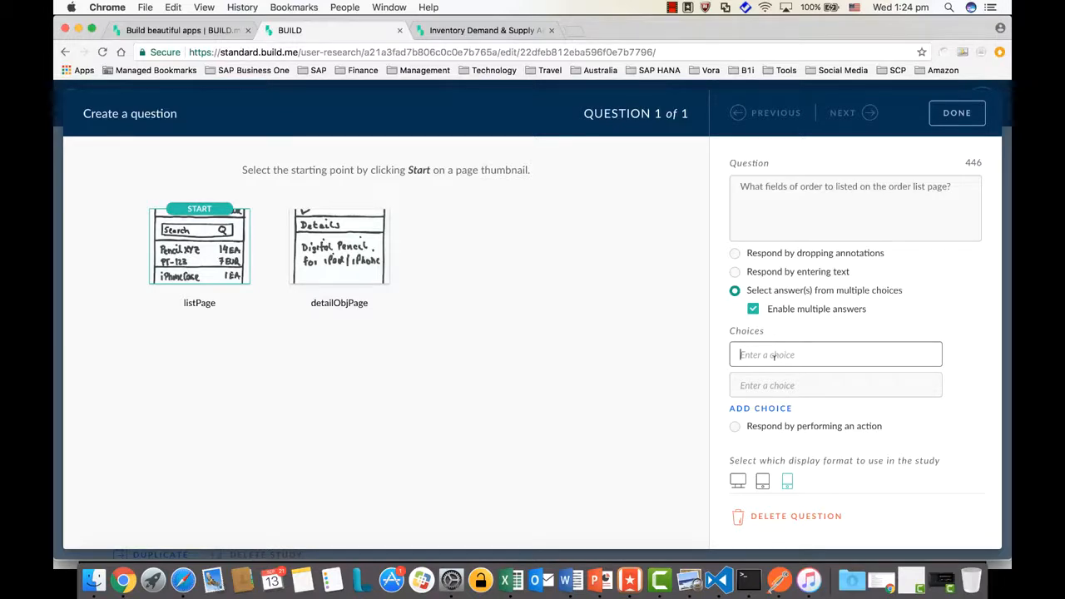
type("O")
key("BackSpace")
type("DocEntry")
left_click(791, 386)
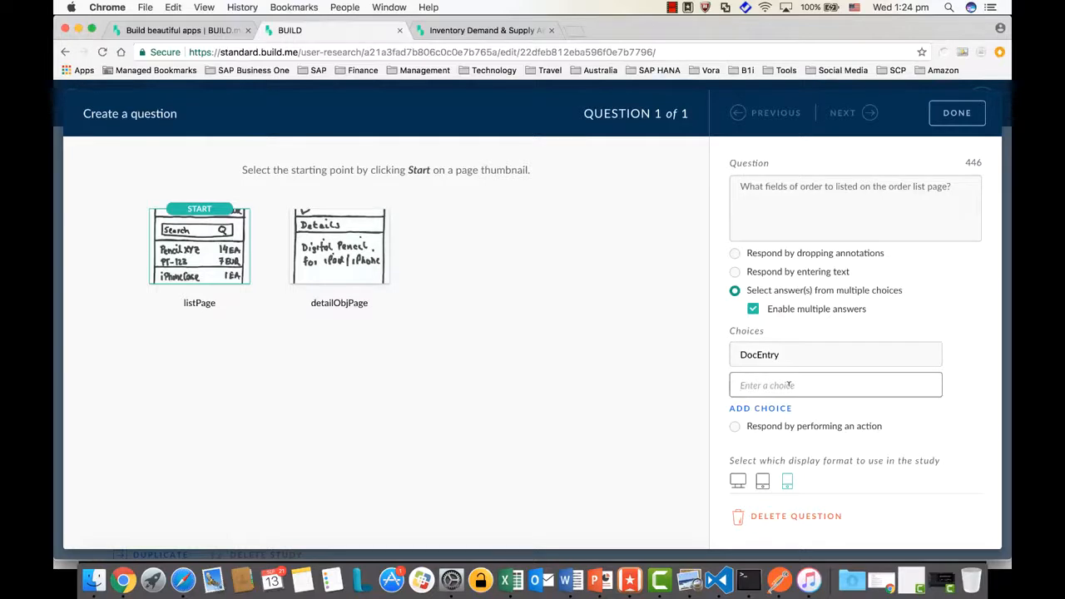
type("SalesAmount")
Add choices Status, Customer and Others, then save the question
left_click(773, 409)
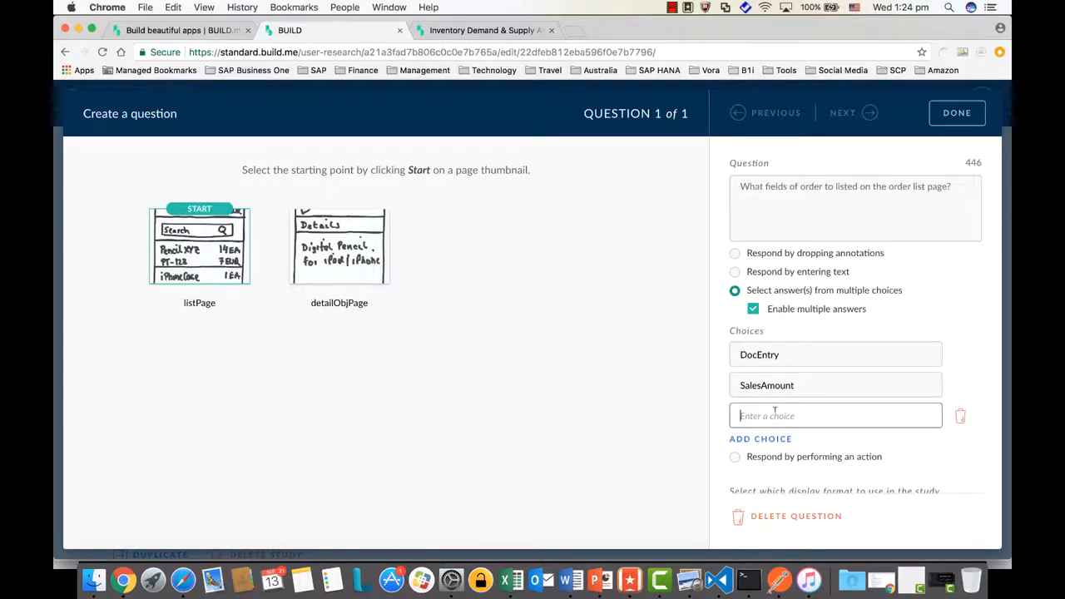
type("Status")
left_click(772, 442)
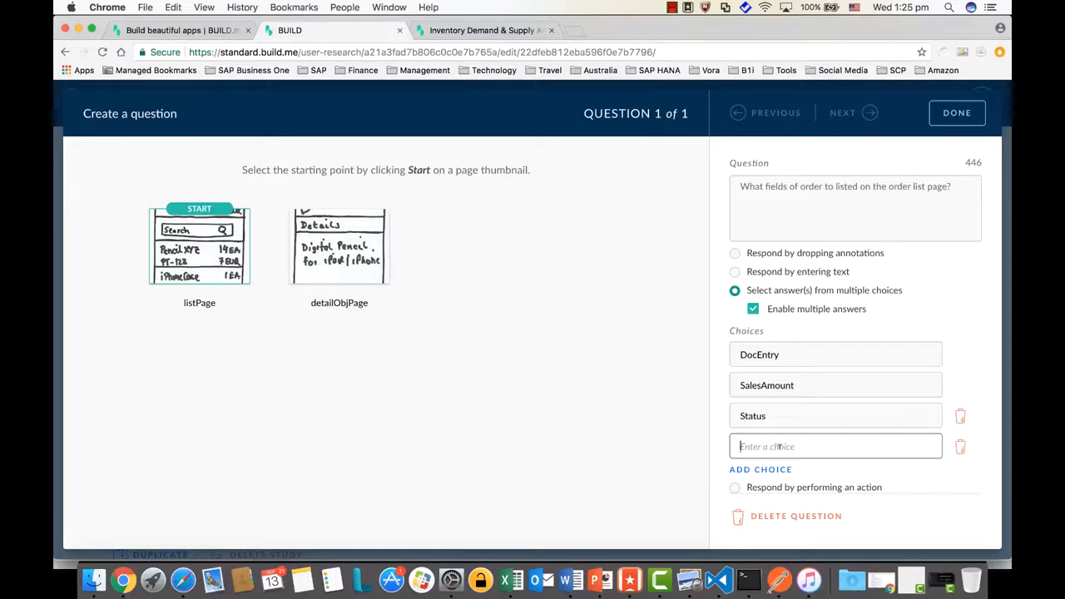
type("Customer")
scroll(806, 441, "down", 2)
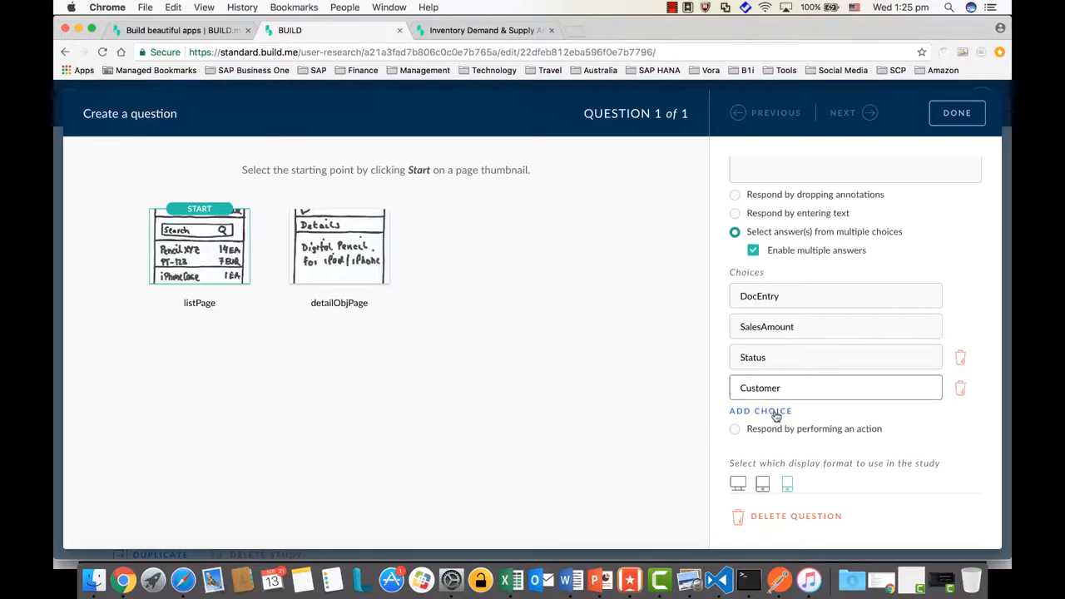
left_click(776, 412)
left_click(776, 418)
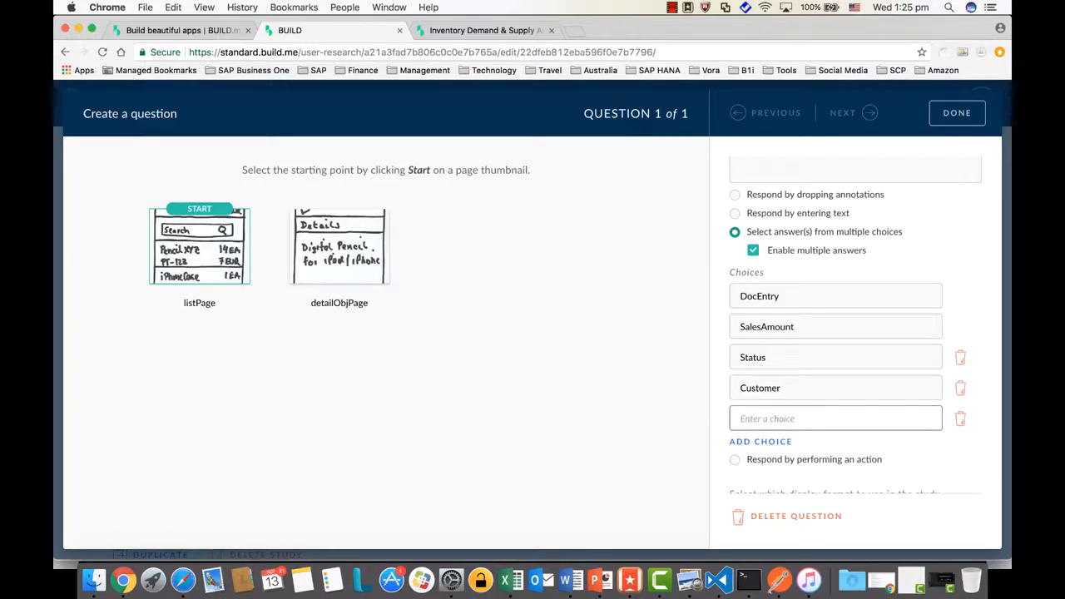
type("Others")
scroll(771, 452, "down", 1)
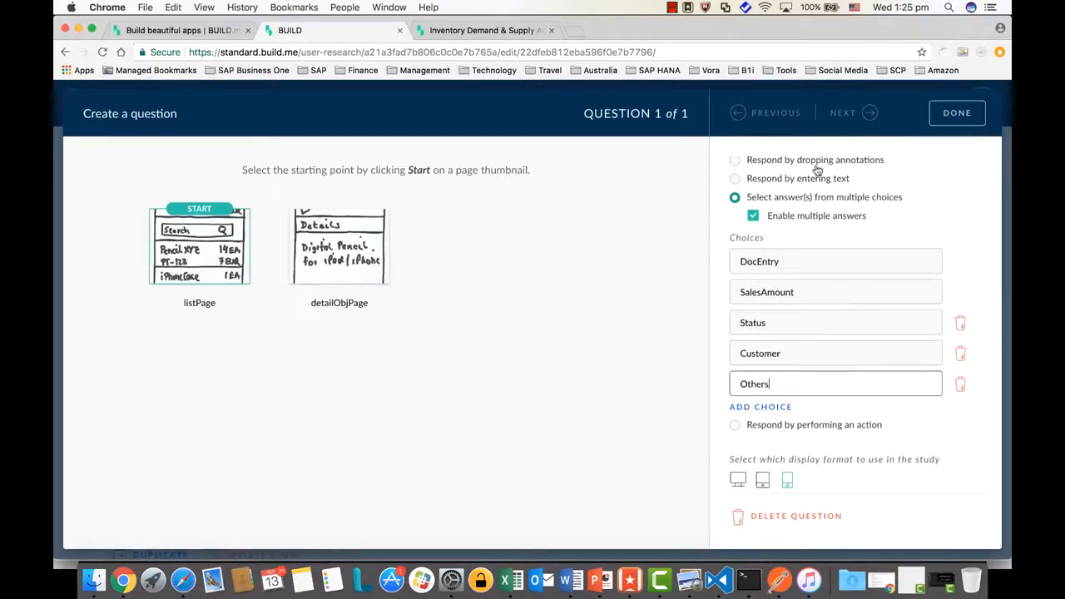
left_click(956, 114)
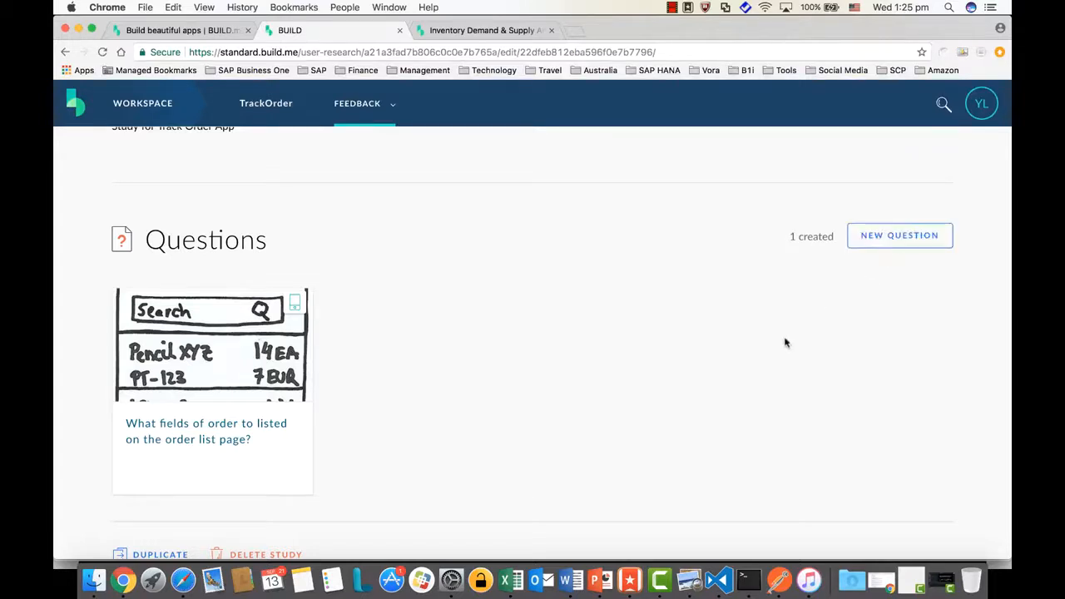
Preview TrackOrderStudy as participants see it
scroll(787, 343, "up", 3)
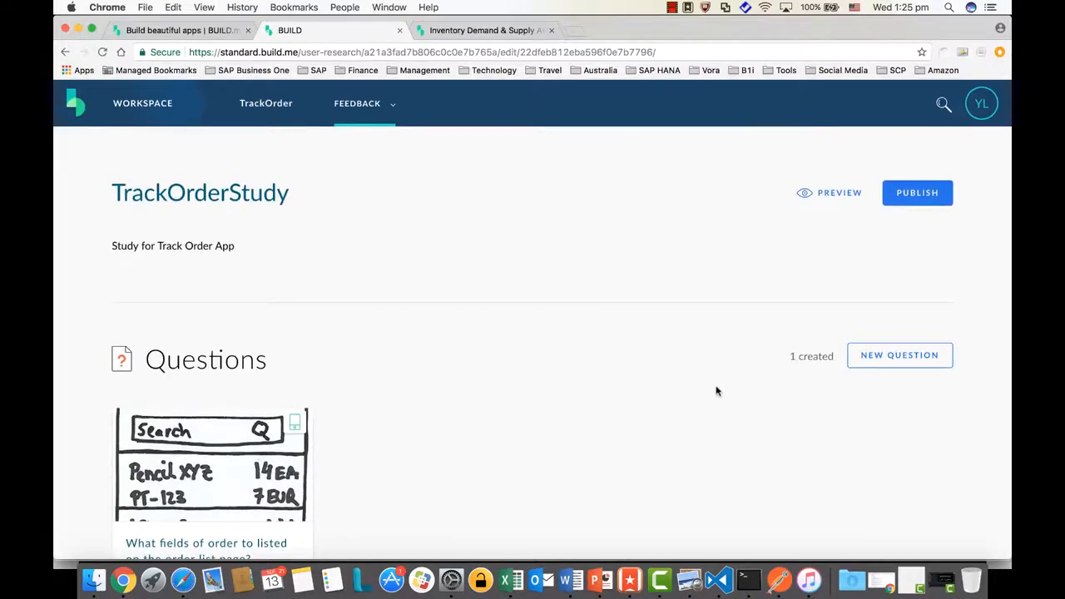
left_click(841, 193)
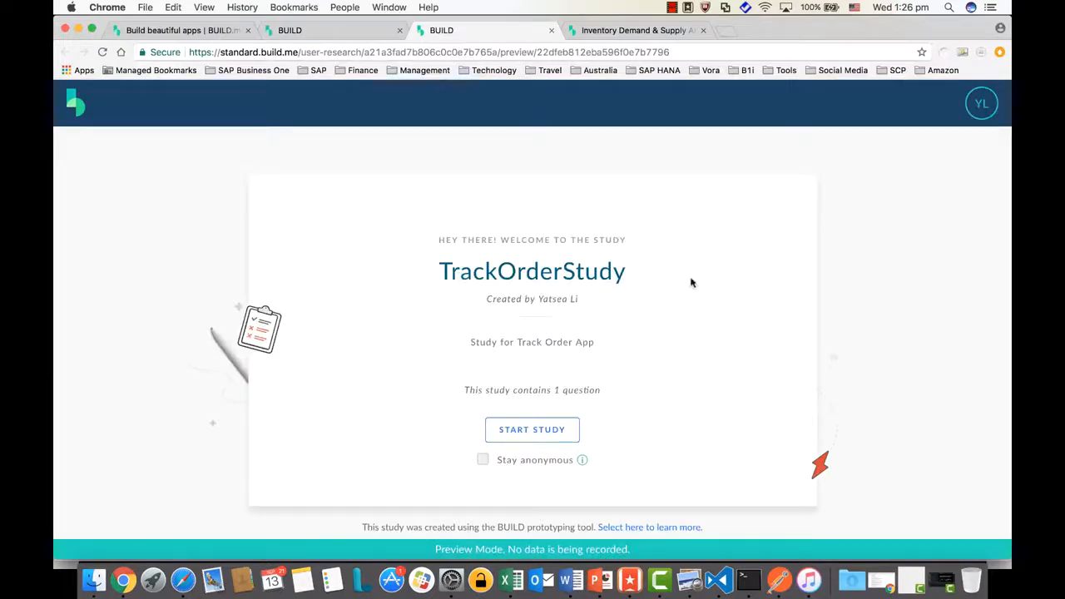
Start the preview and tick DocEntry, SalesAmount, Status and Customer as answers
left_click(534, 436)
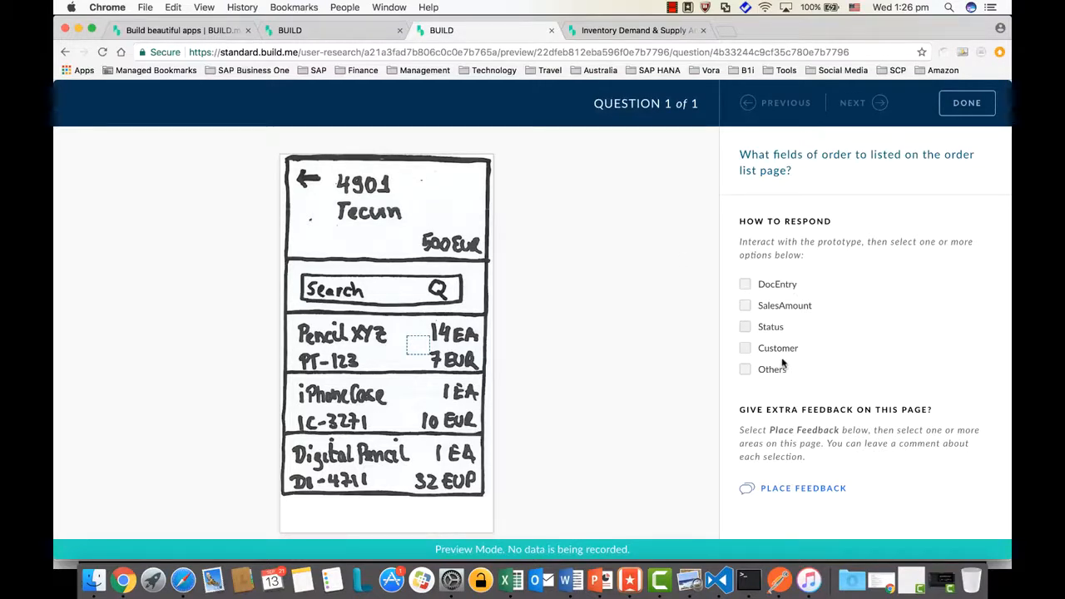
left_click(746, 285)
left_click(745, 307)
left_click(744, 329)
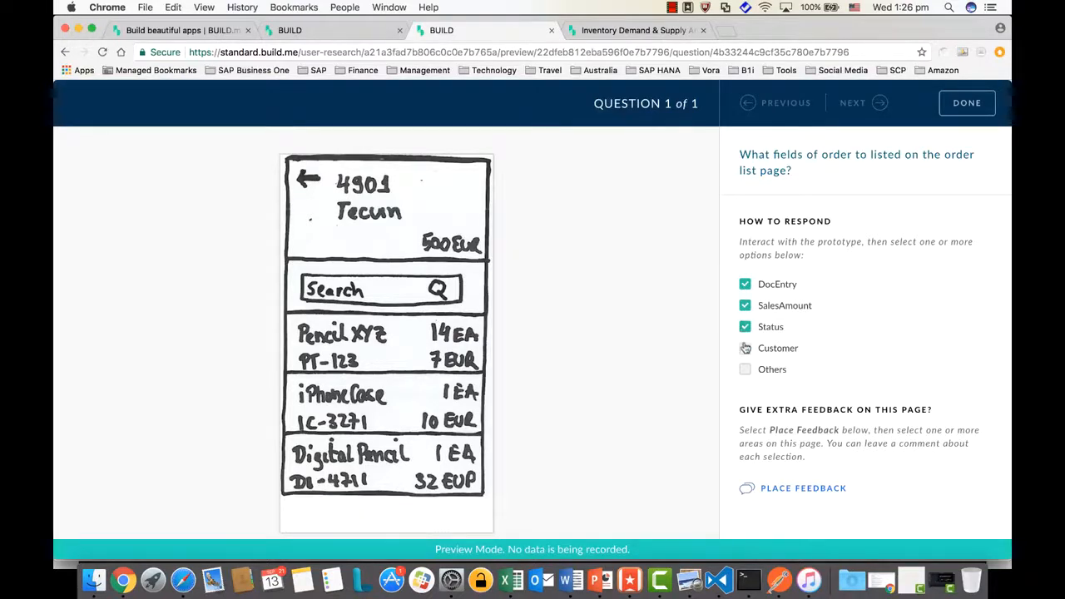
left_click(745, 349)
Pin a happy comment 'Please add the sales employee as well' on the Pencil XYZ row
left_click(783, 491)
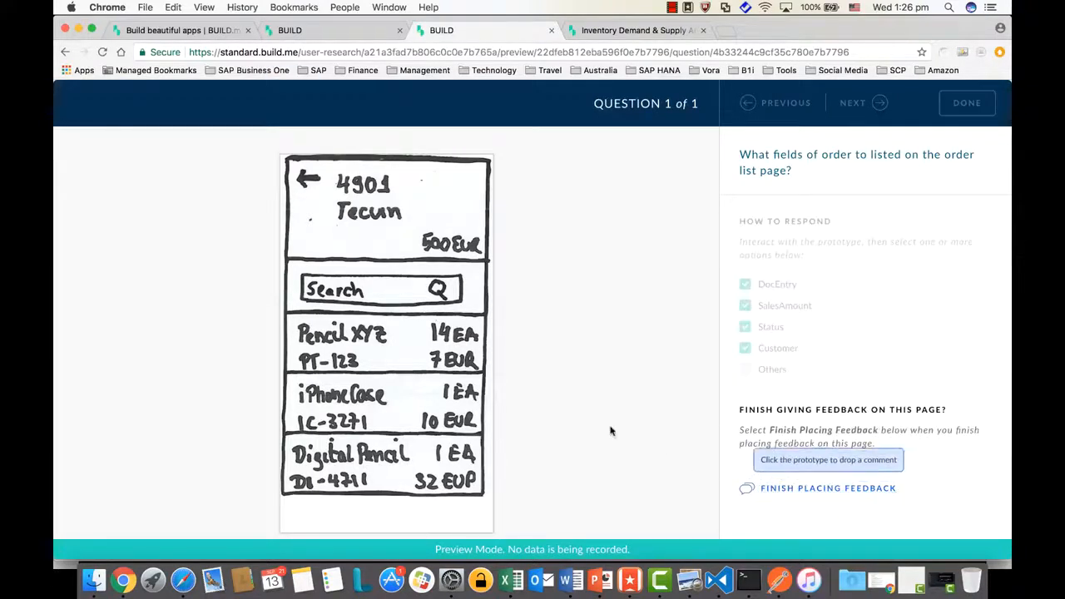
left_click(405, 340)
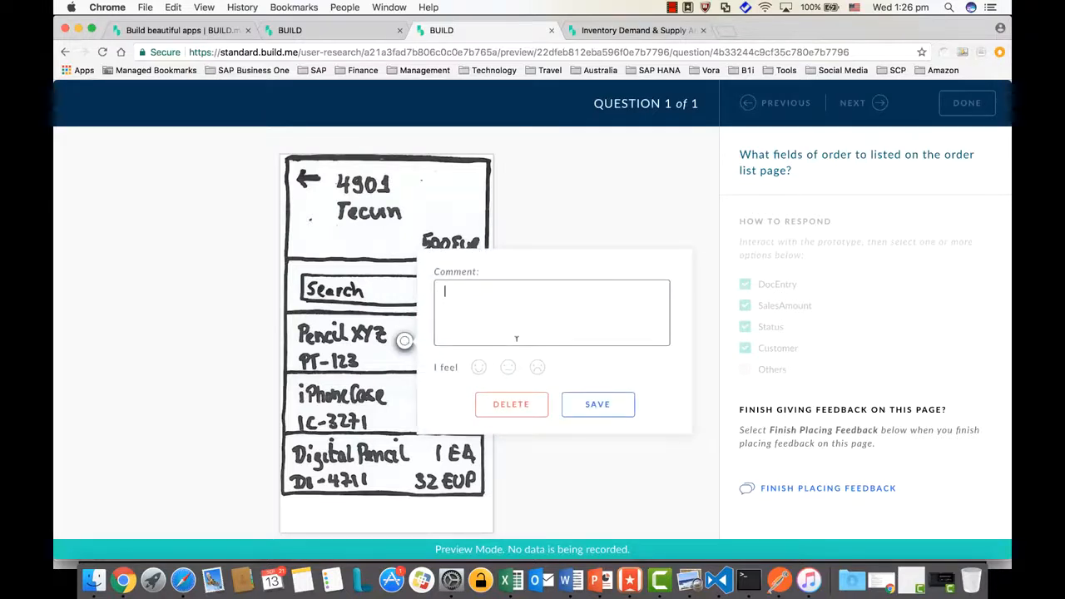
type("Please add the s")
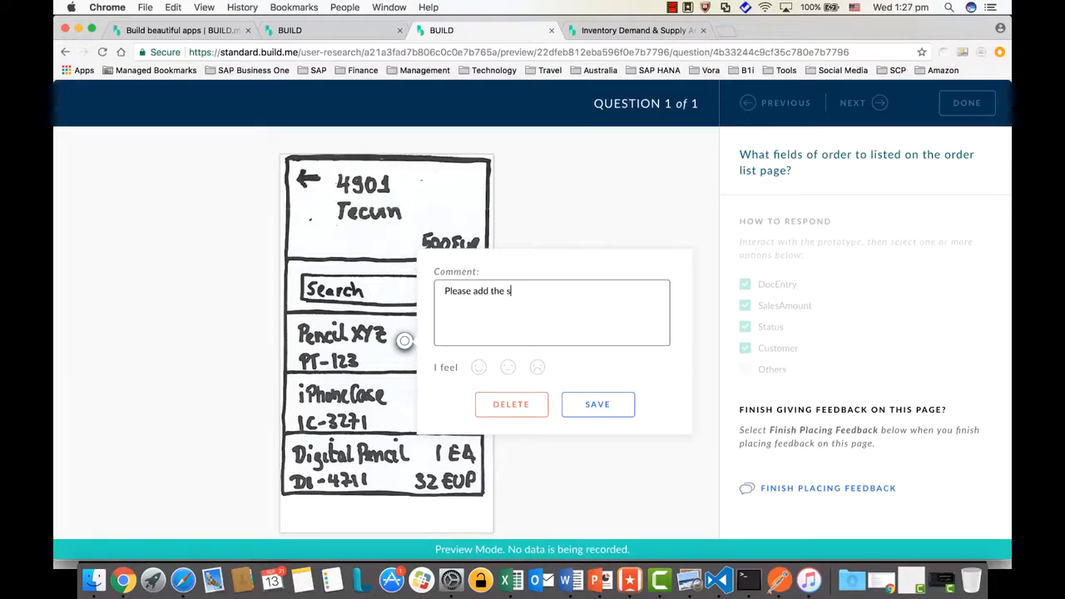
key("BackSpace")
key("BackSpace")
key("BackSpace")
type("ales employee as well")
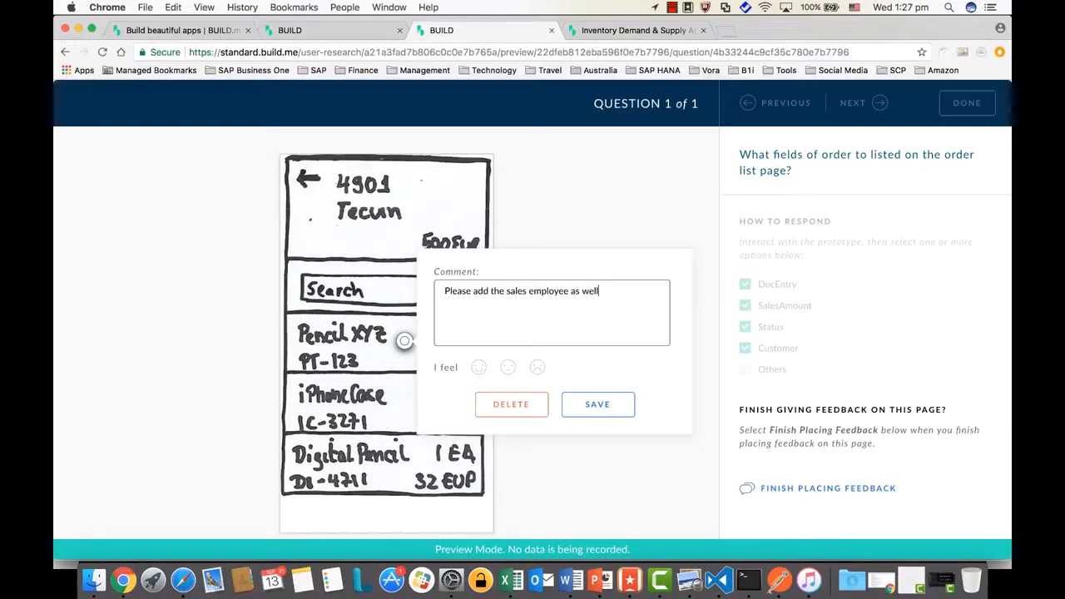
left_click(479, 372)
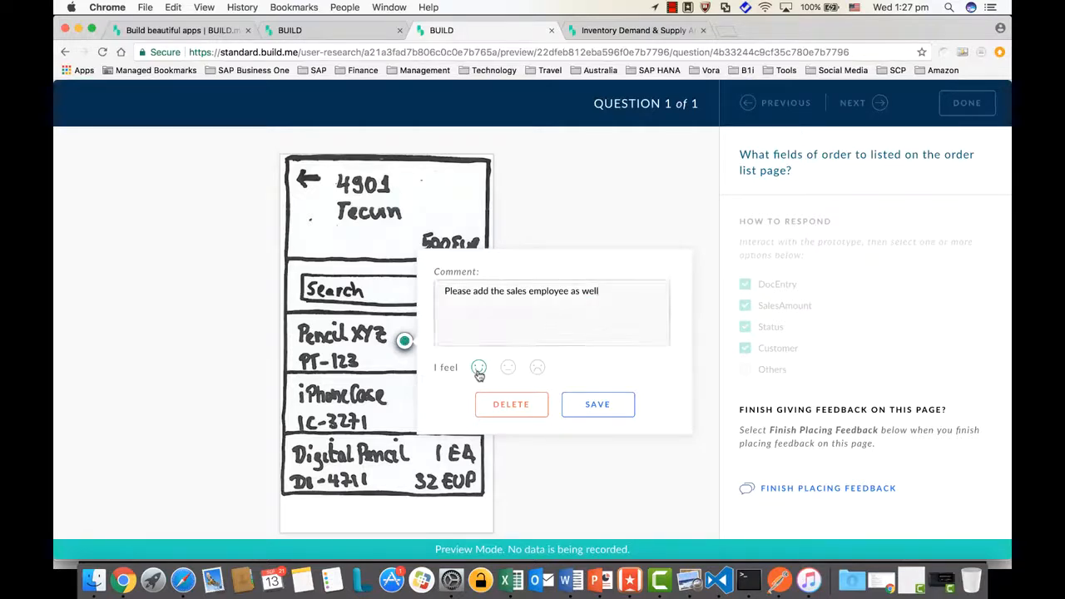
left_click(597, 408)
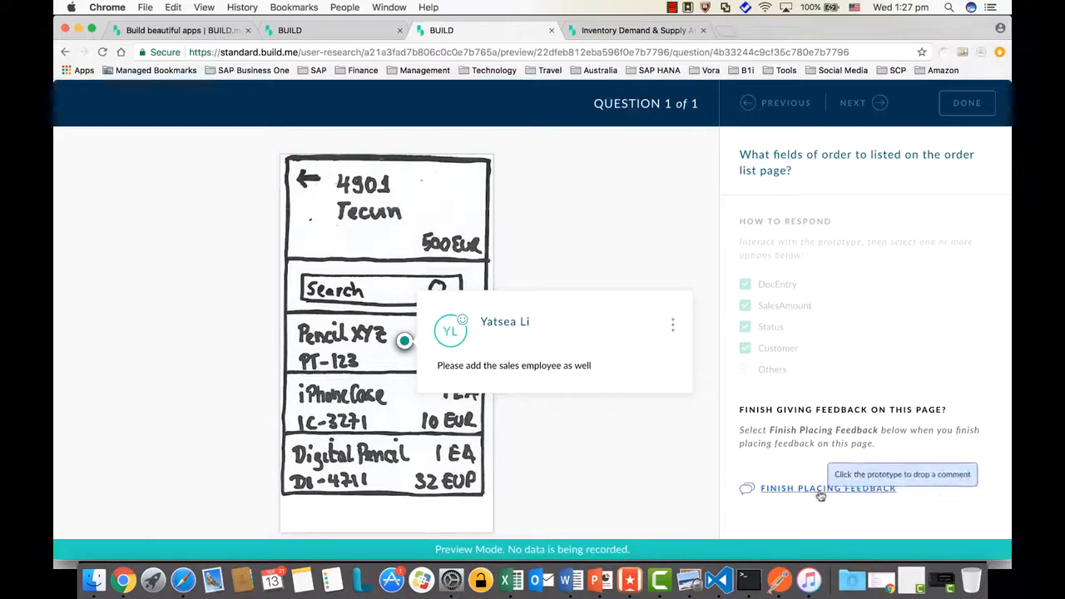
left_click(644, 439)
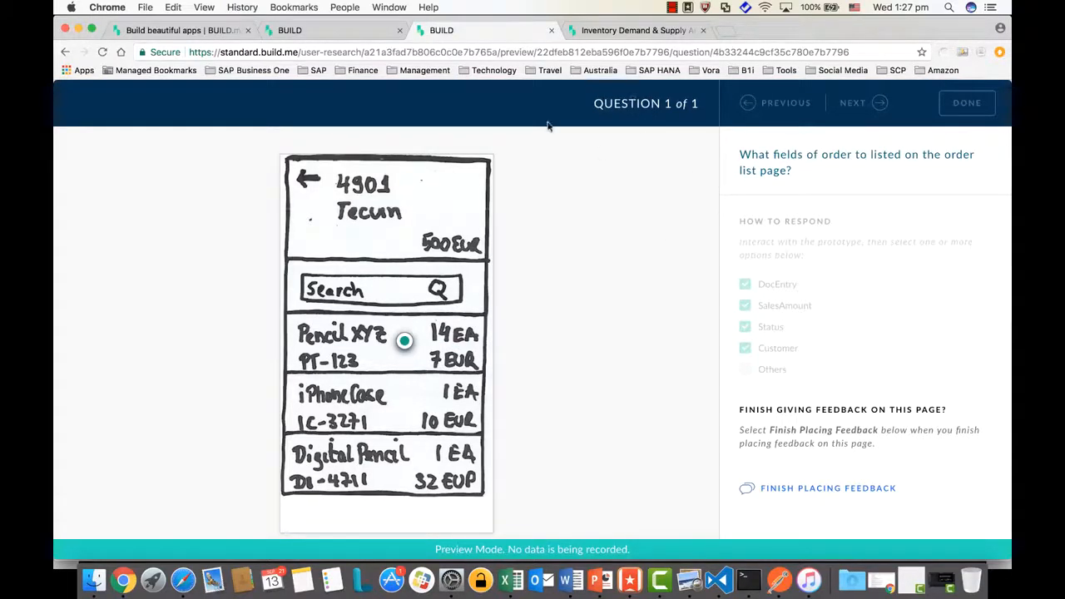
Finish placing feedback and complete the study preview, reviewing the completion page
left_click(787, 487)
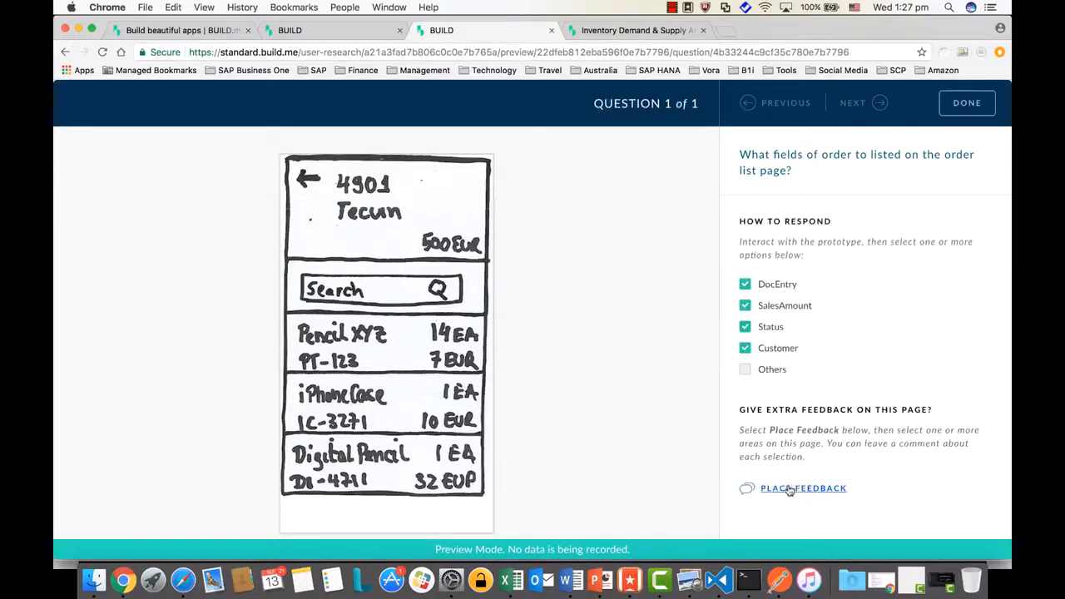
left_click(980, 107)
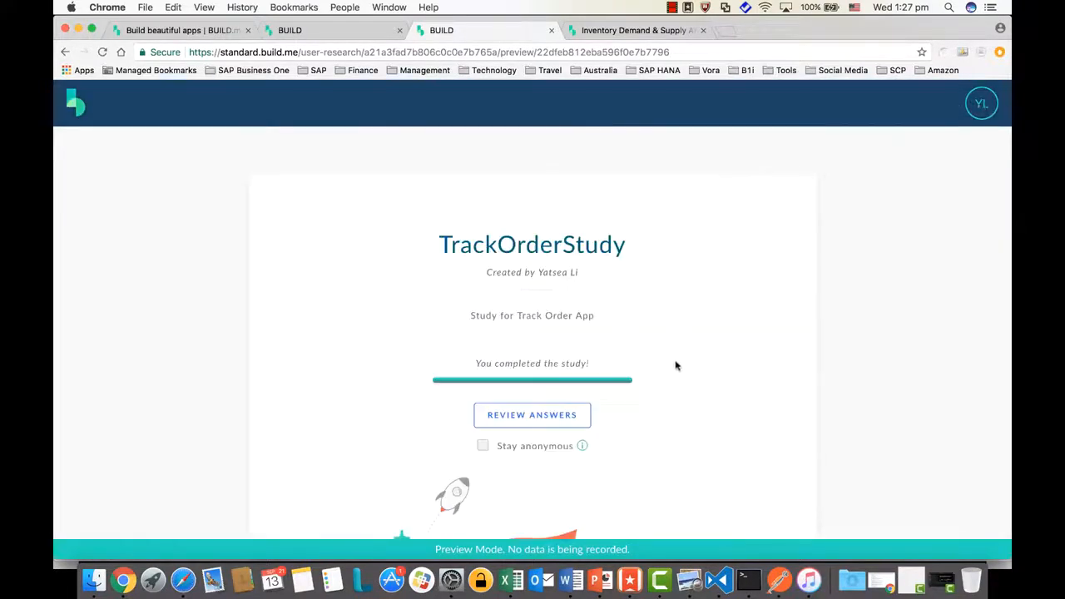
scroll(671, 371, "down", 2)
scroll(671, 372, "down", 1)
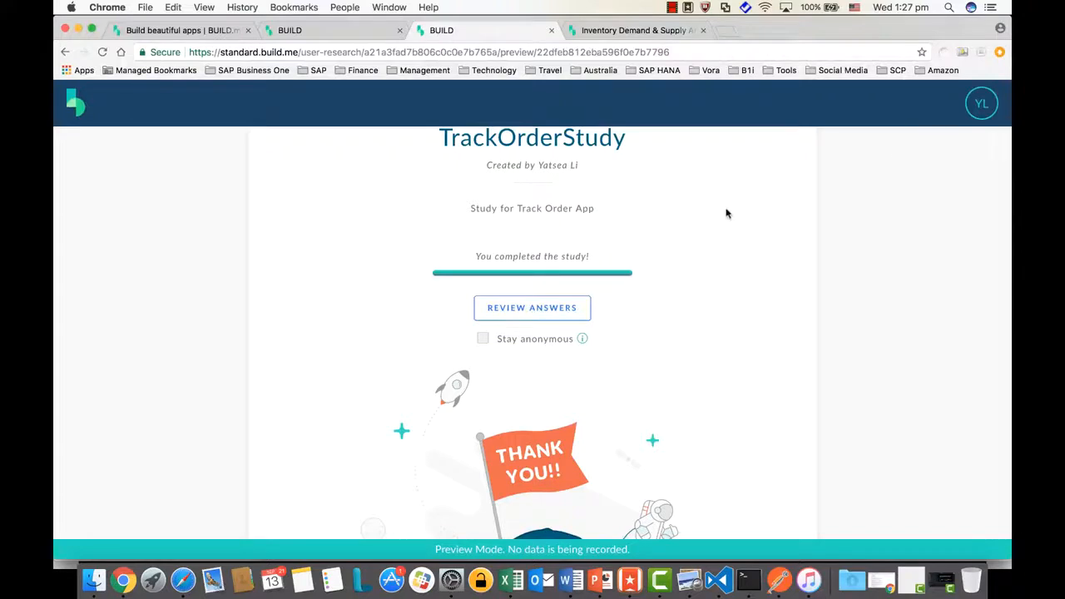
scroll(725, 211, "down", 3)
scroll(725, 211, "up", 4)
Publish TrackOrderStudy from its edit page, select the study link, and dismiss the notice
left_click(356, 31)
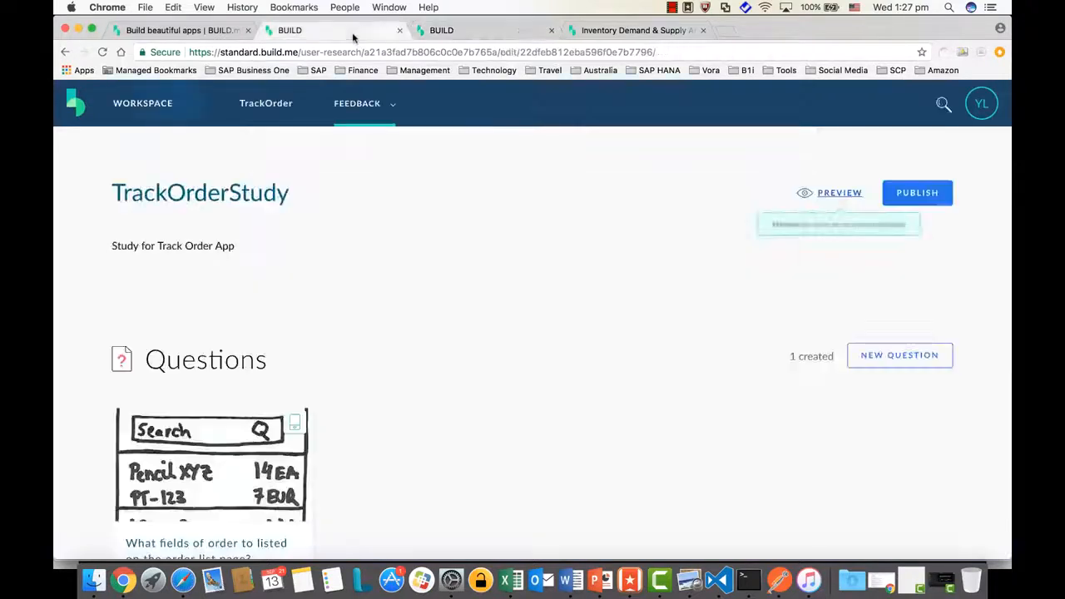
left_click(913, 200)
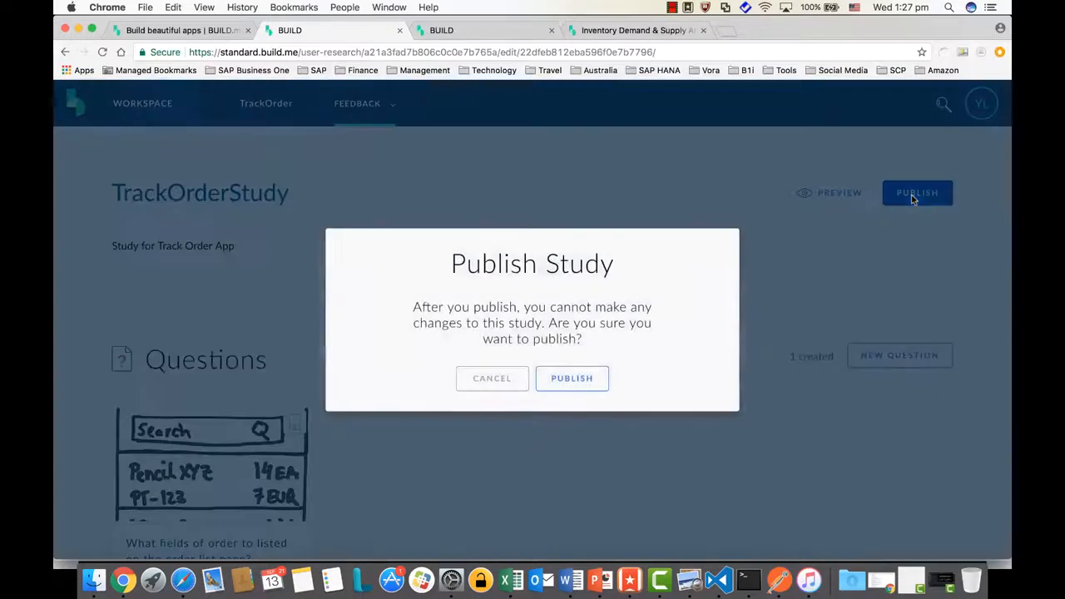
left_click(594, 387)
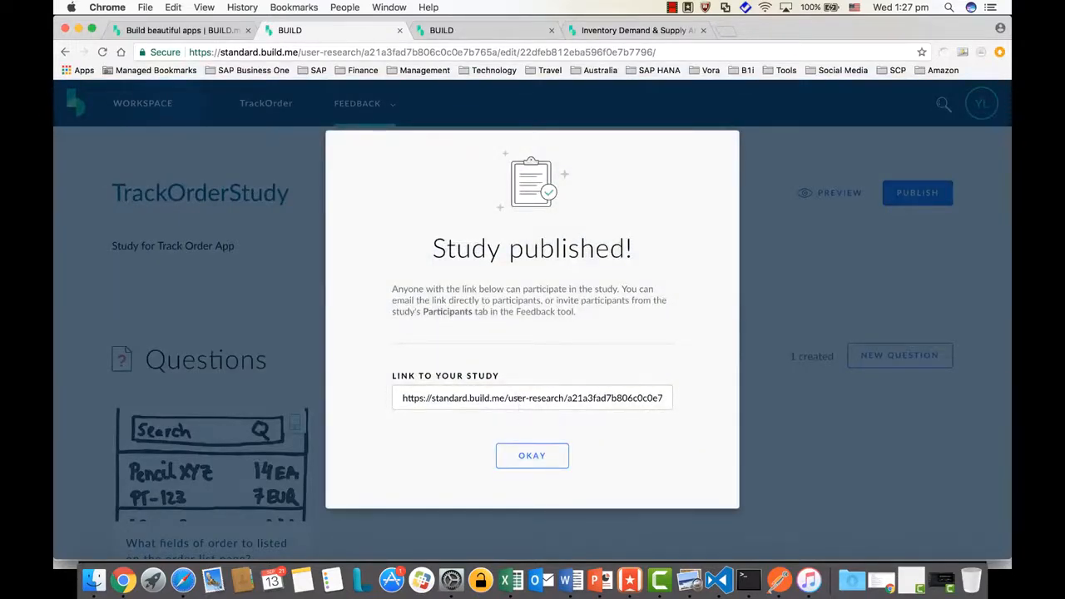
left_click(520, 397)
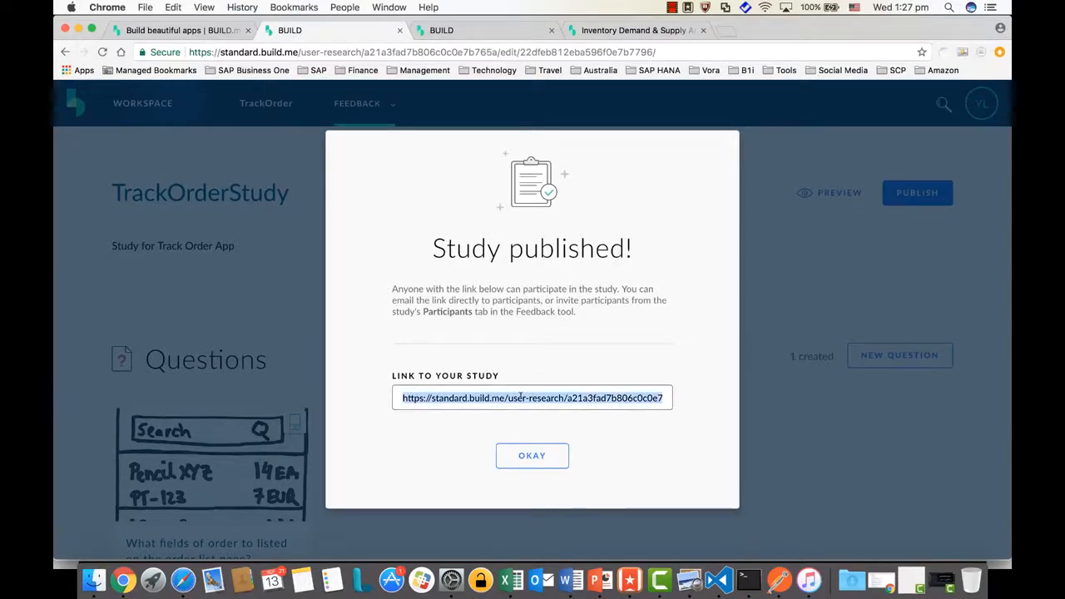
left_click(532, 457)
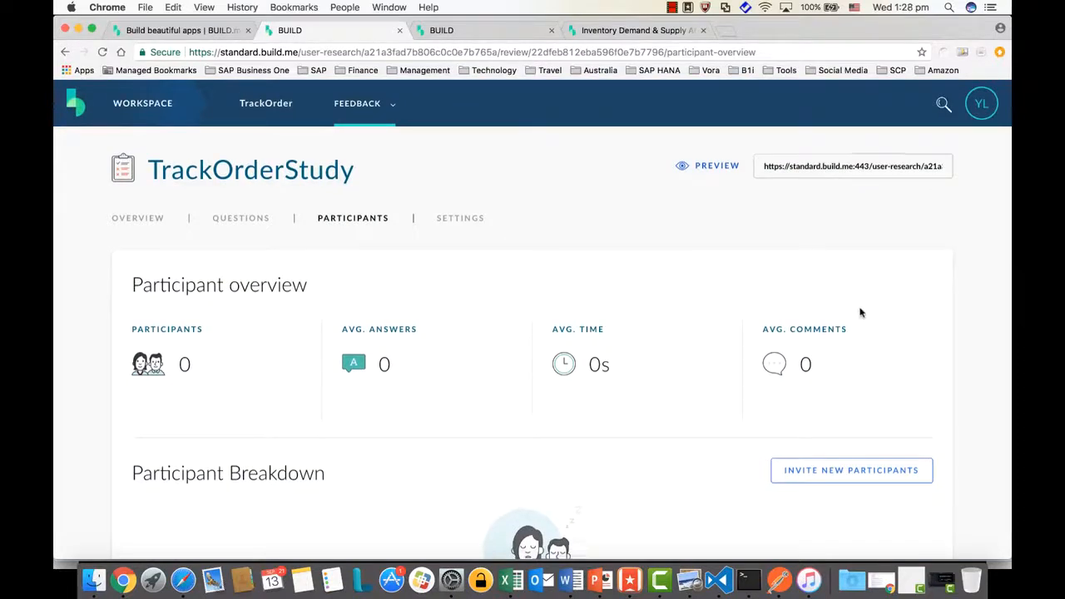
scroll(861, 313, "down", 3)
scroll(861, 313, "down", 3)
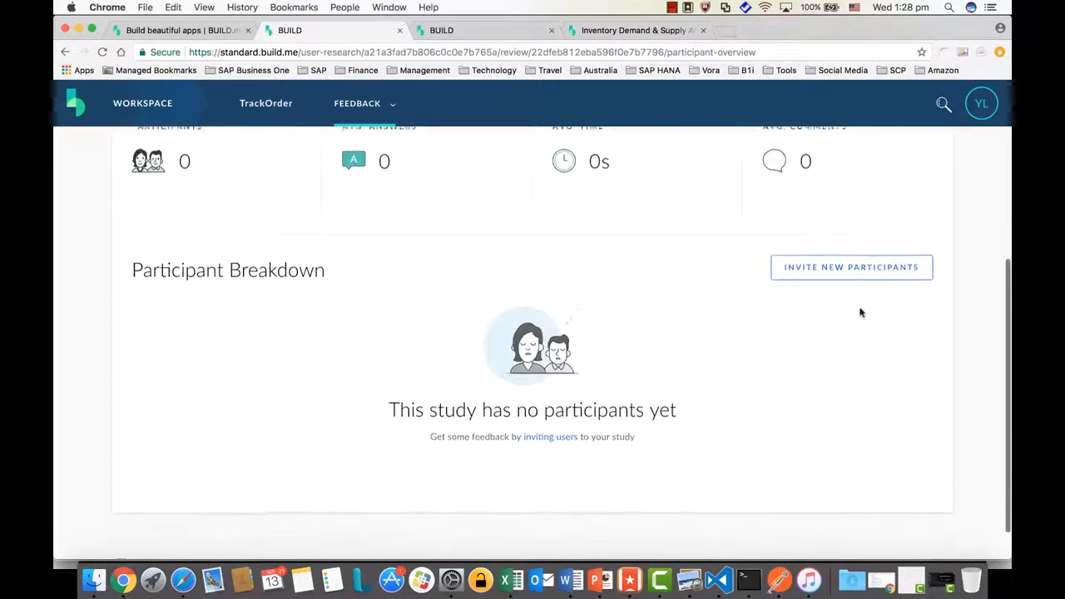
scroll(862, 313, "down", 1)
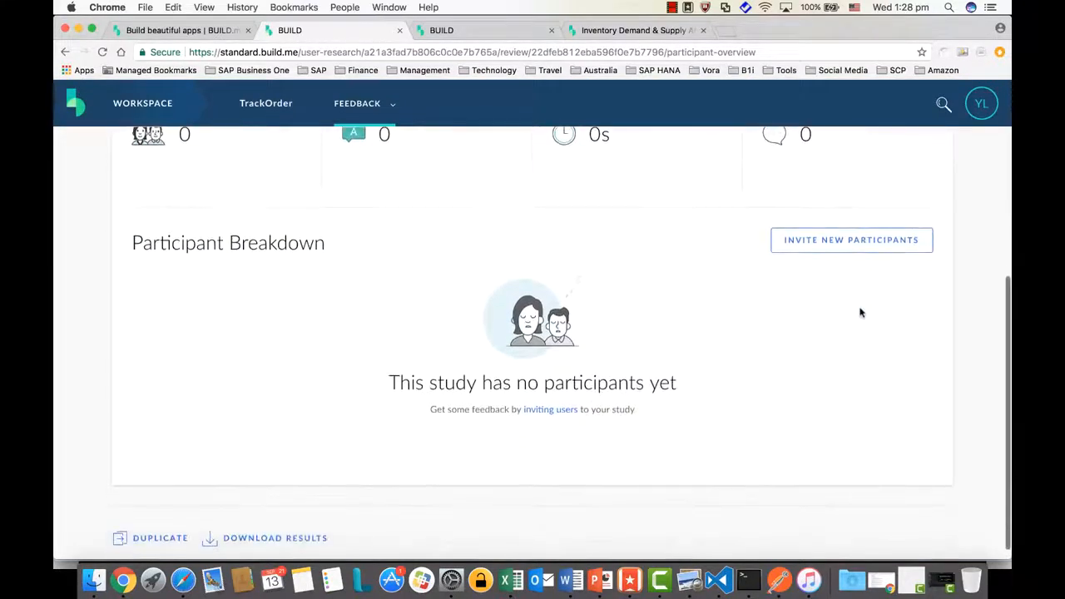
left_click(849, 245)
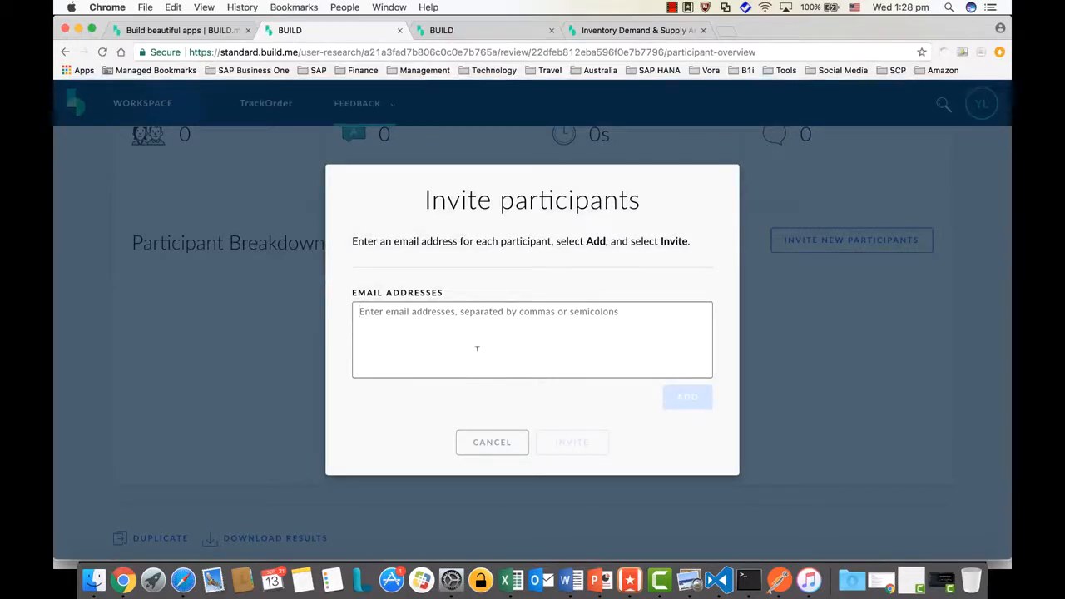
type("d")
key("BackSpace")
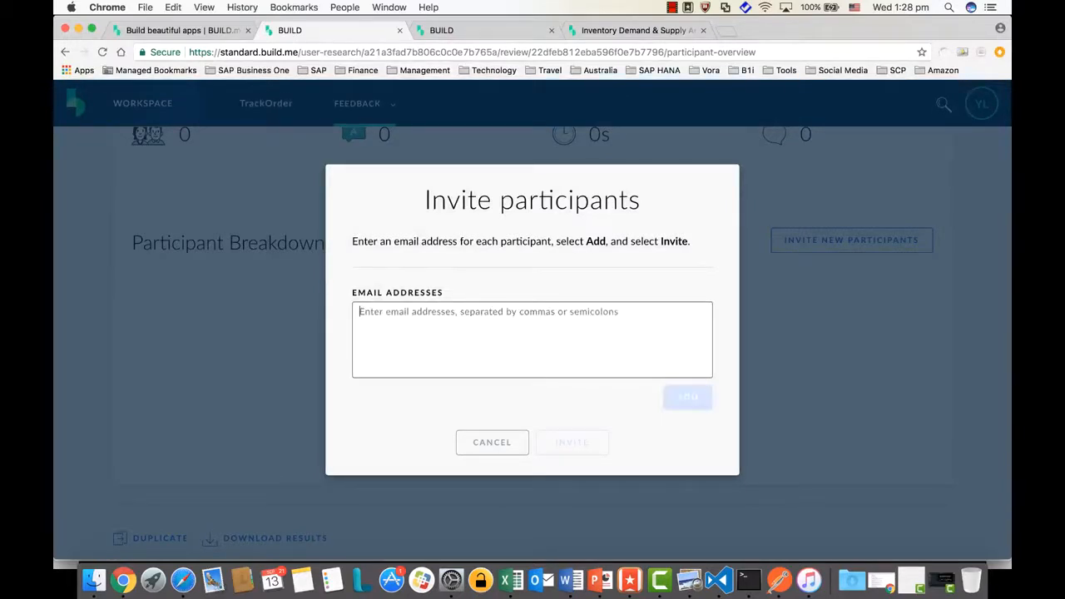
left_click(480, 442)
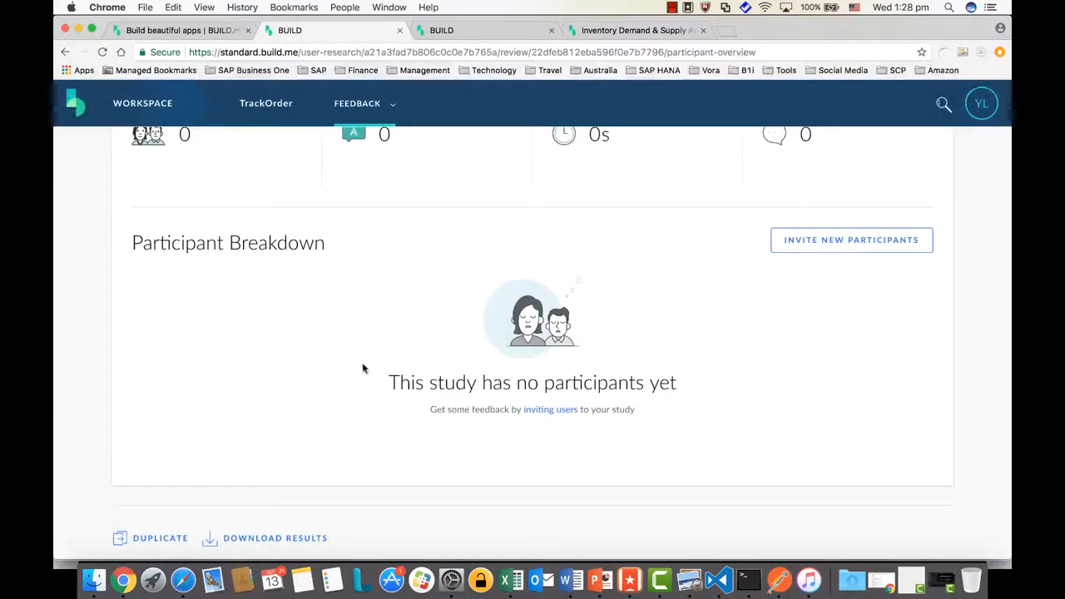
scroll(345, 361, "up", 2)
scroll(345, 361, "up", 2)
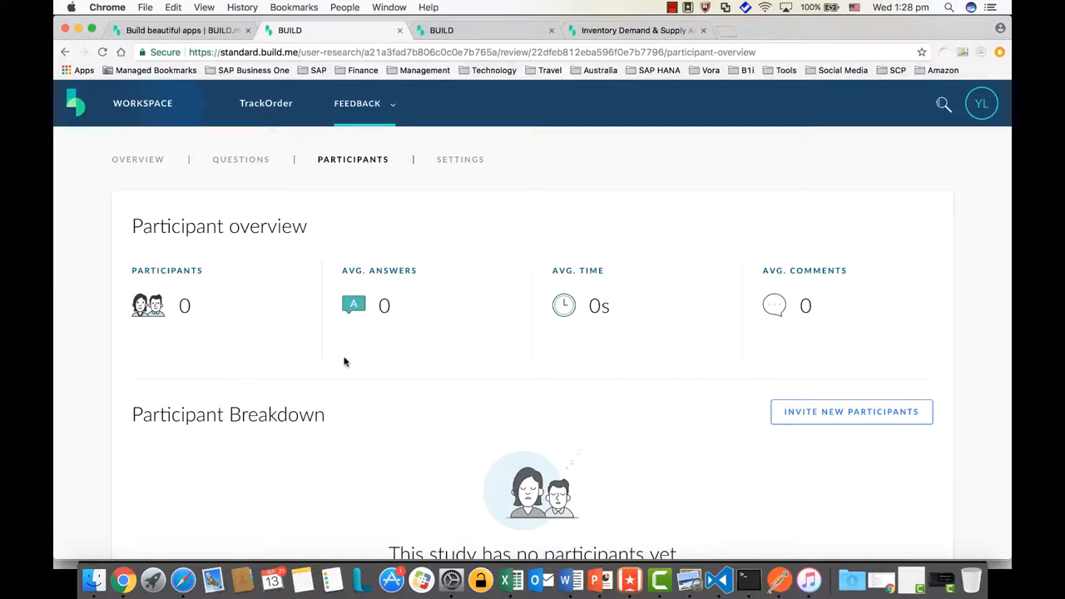
scroll(73, 298, "up", 2)
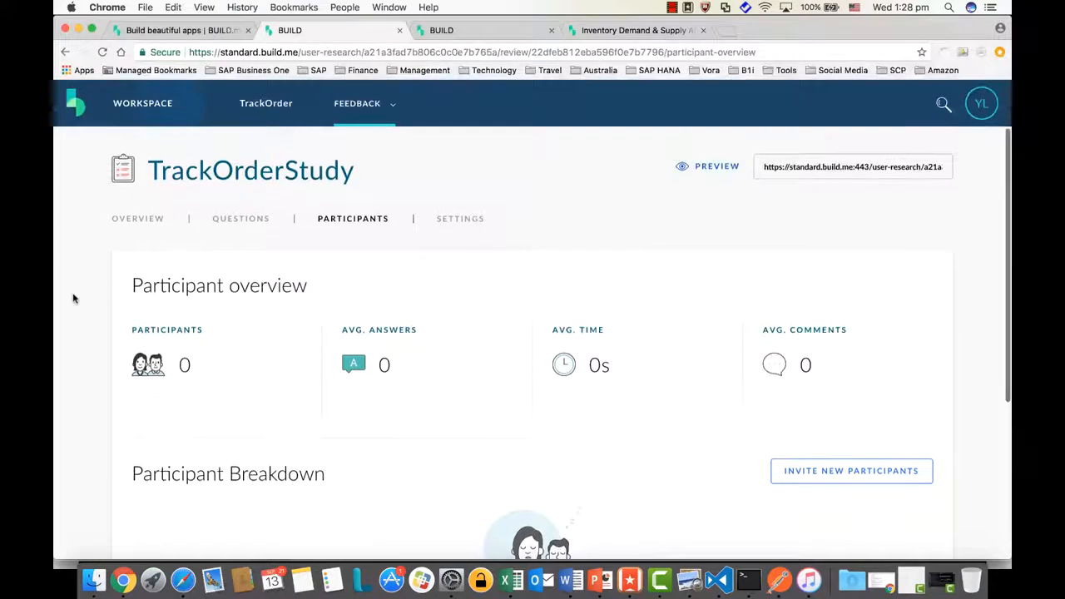